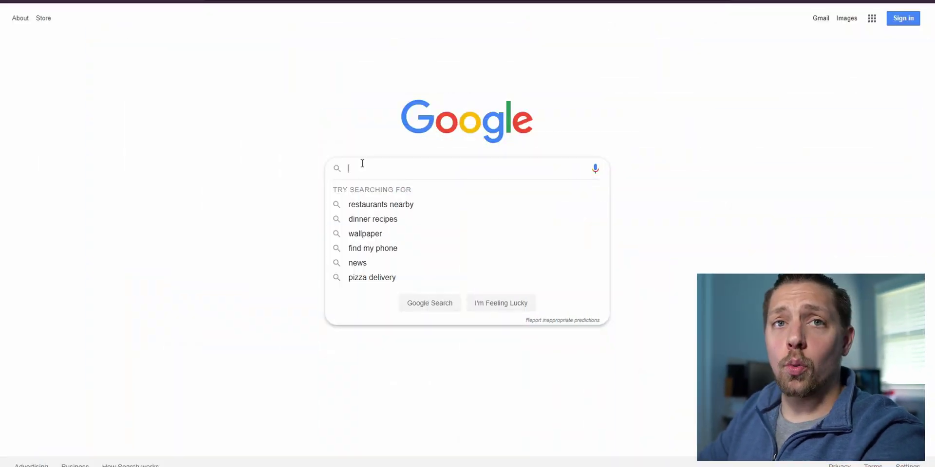
Search Google for 'msi afterburner'
type("msi")
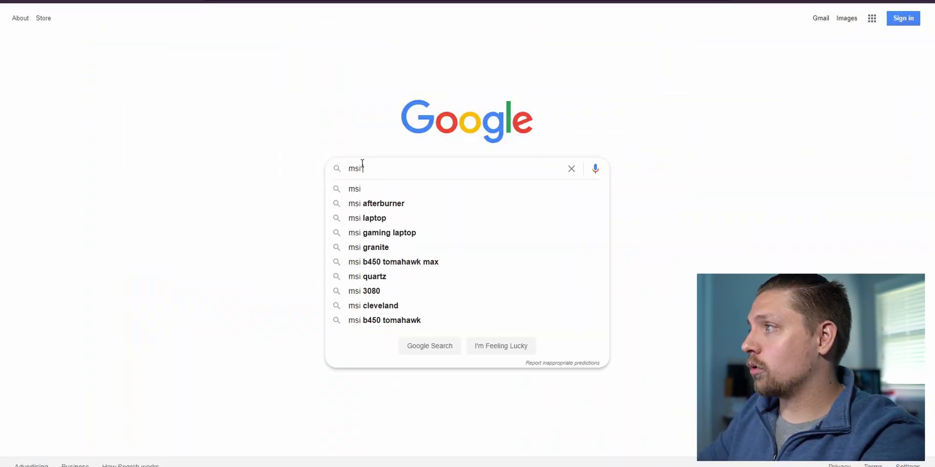
type(" afterburner")
key("Return")
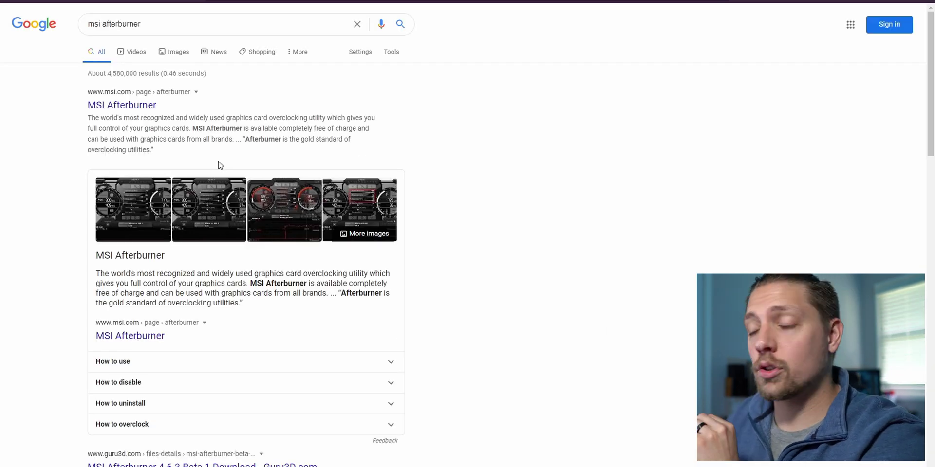
Download and save MSIAfterburnerSetup.zip from the official MSI Afterburner page
left_click(137, 108)
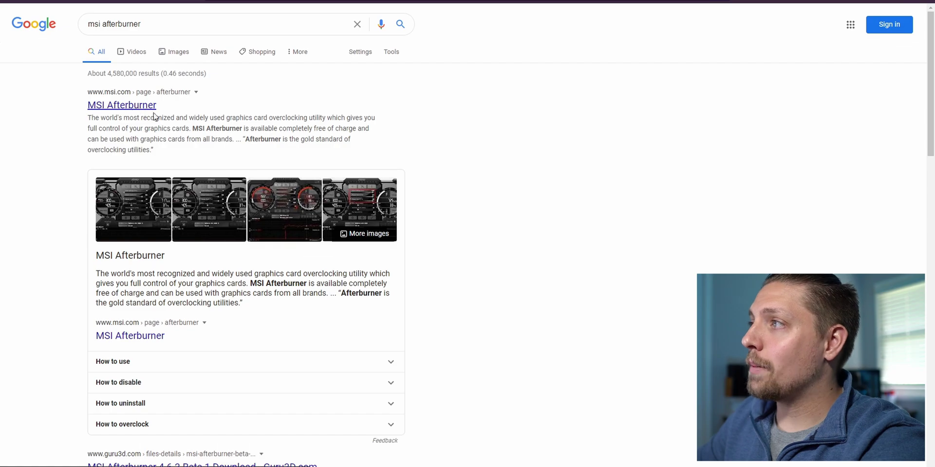
scroll(510, 215, "down", 15)
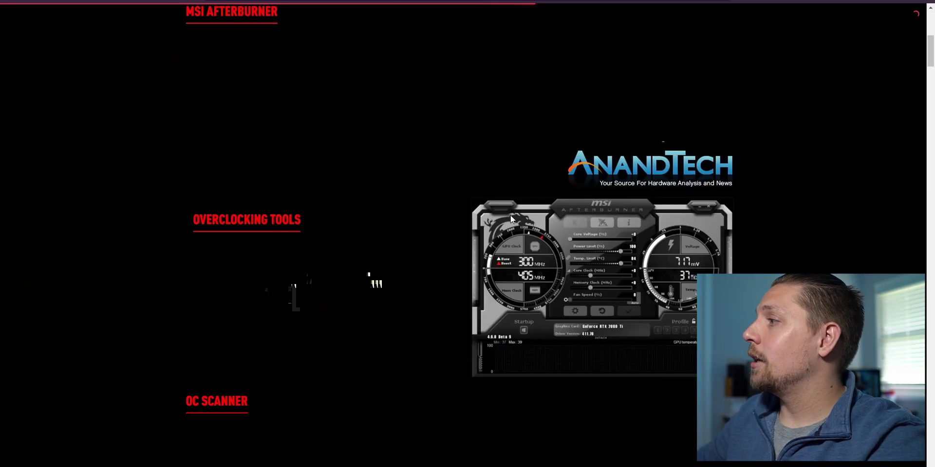
scroll(489, 218, "down", 20)
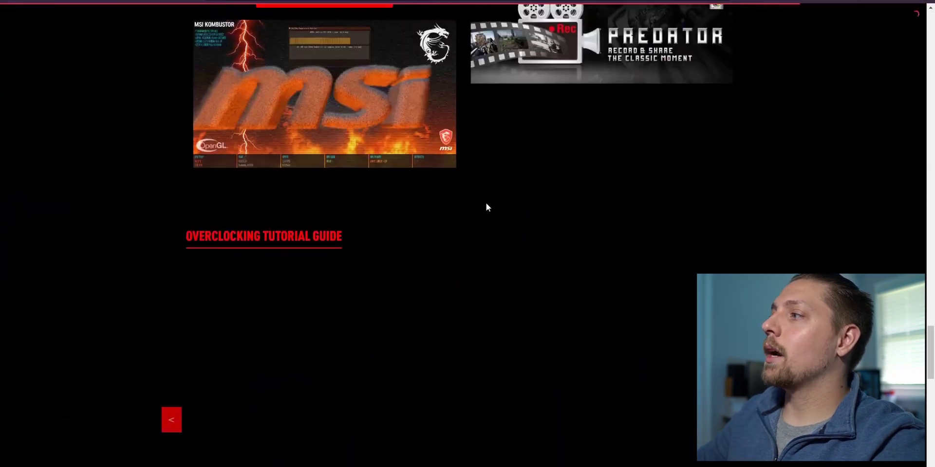
scroll(489, 210, "down", 4)
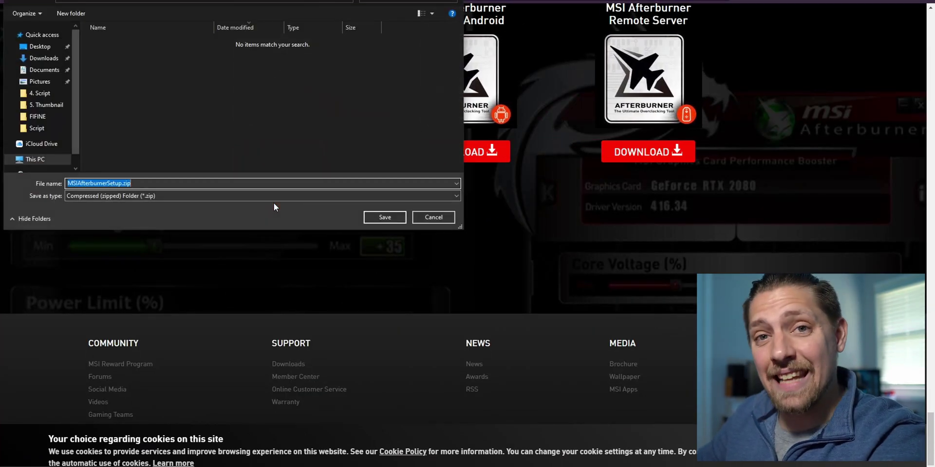
left_click(381, 217)
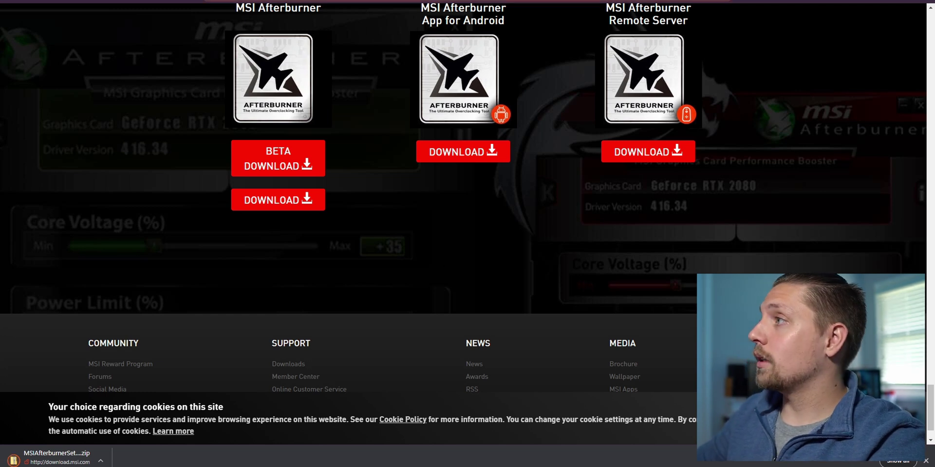
key("alt+space")
Search for CapFrameX and open the official capframex.com website
type("afterburner")
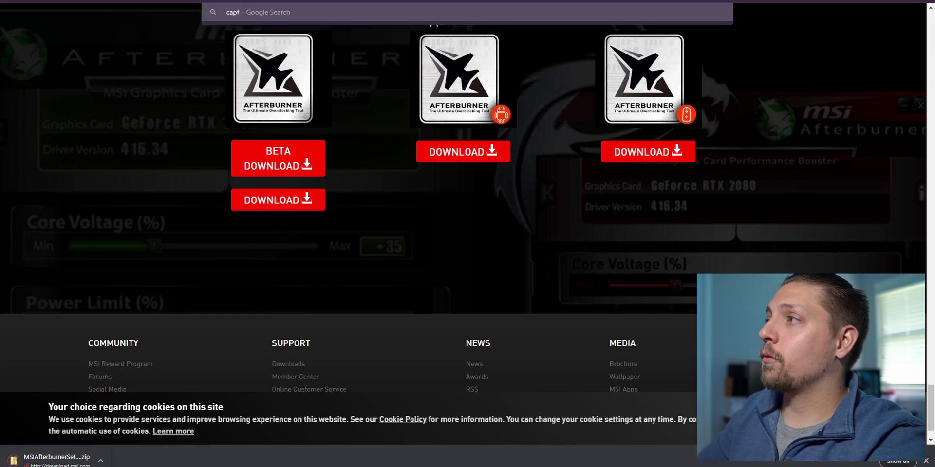
key("Return")
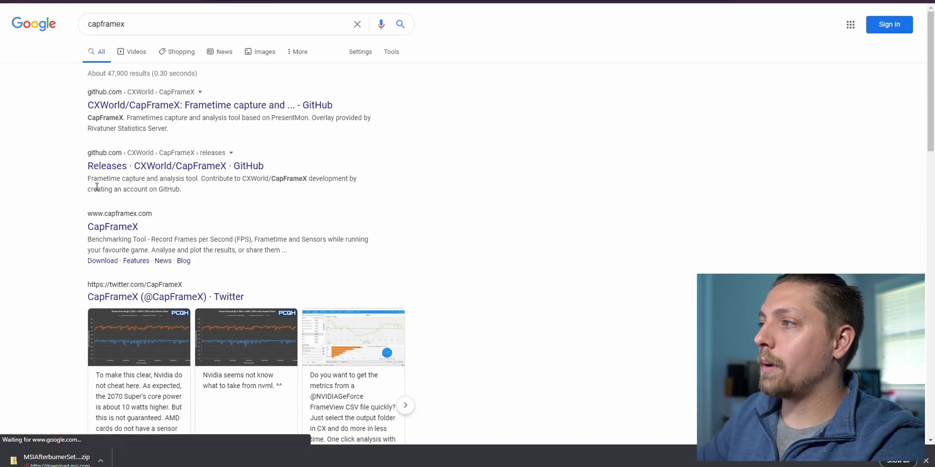
left_click(114, 231)
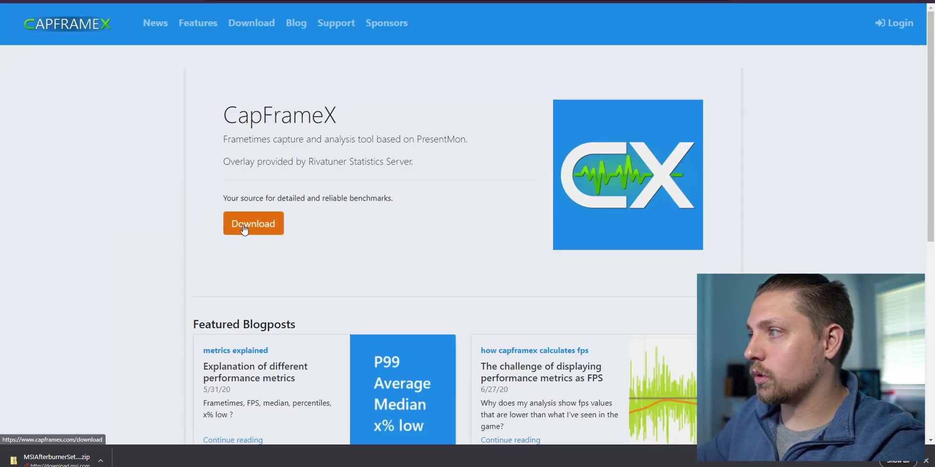
Download and save the CapFrameX 1.5.4 installer zip from the Download page
left_click(245, 228)
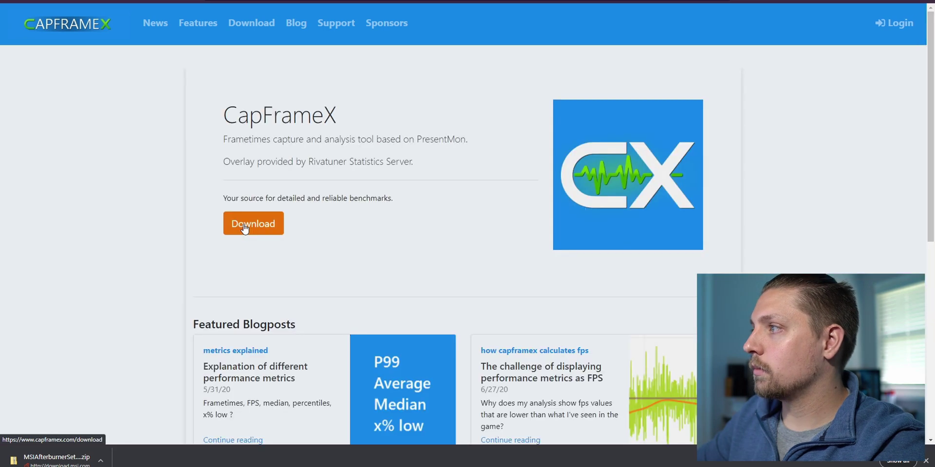
left_click(245, 228)
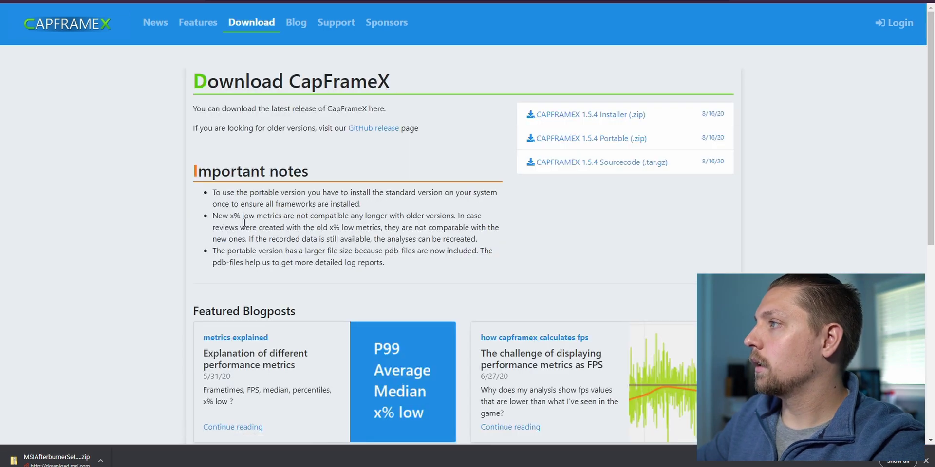
left_click(587, 116)
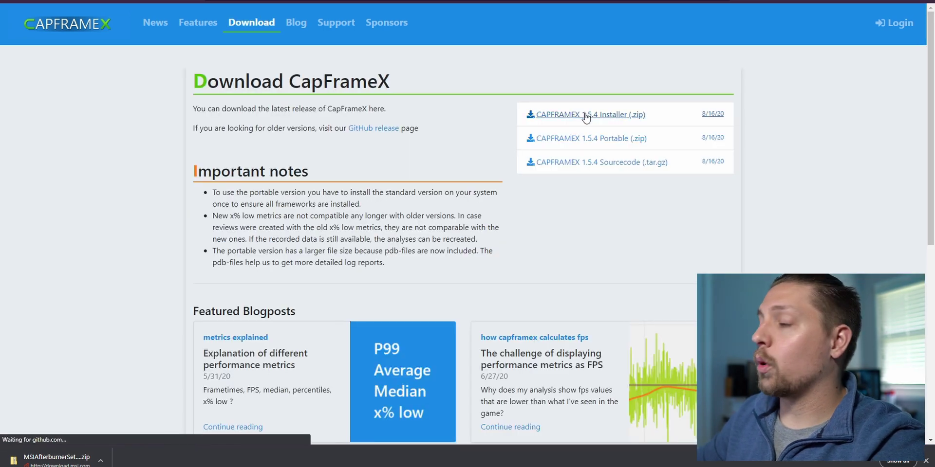
left_click(384, 217)
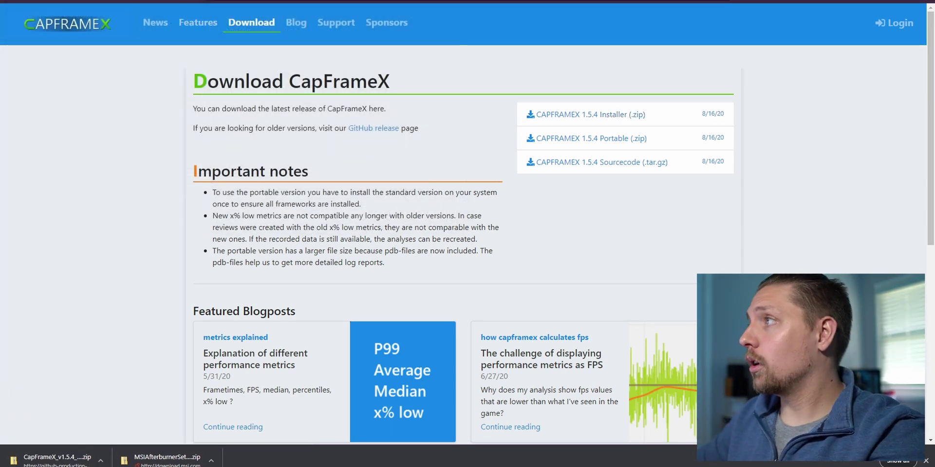
key("ctrl+l")
Search for 'rivatuner' and open the Guru3D RTSS download page
type("rivatuy")
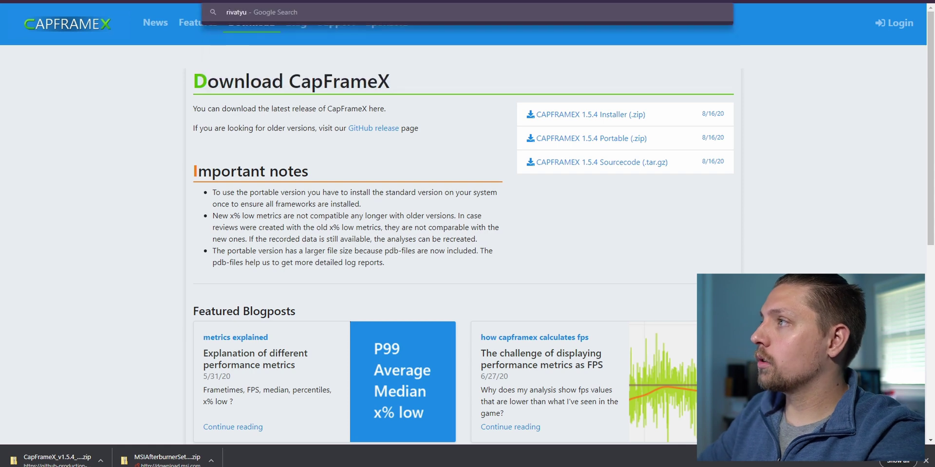
key("BackSpace")
type("ner")
key("Return")
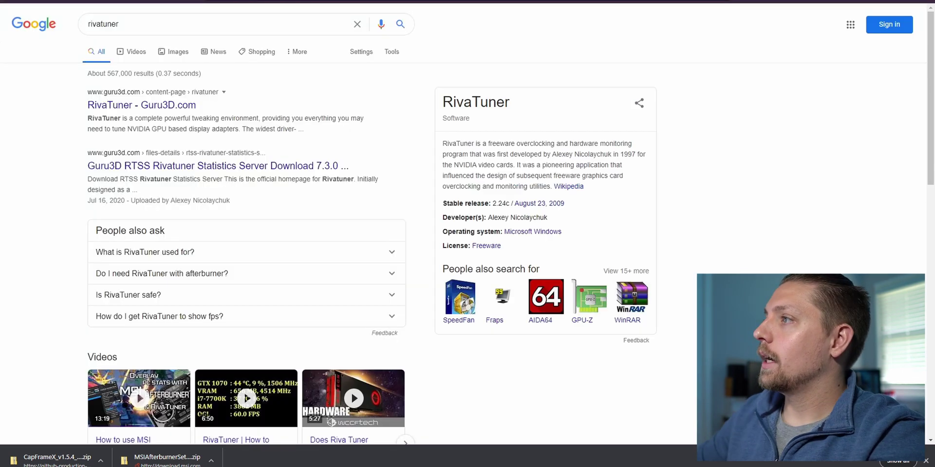
left_click(173, 166)
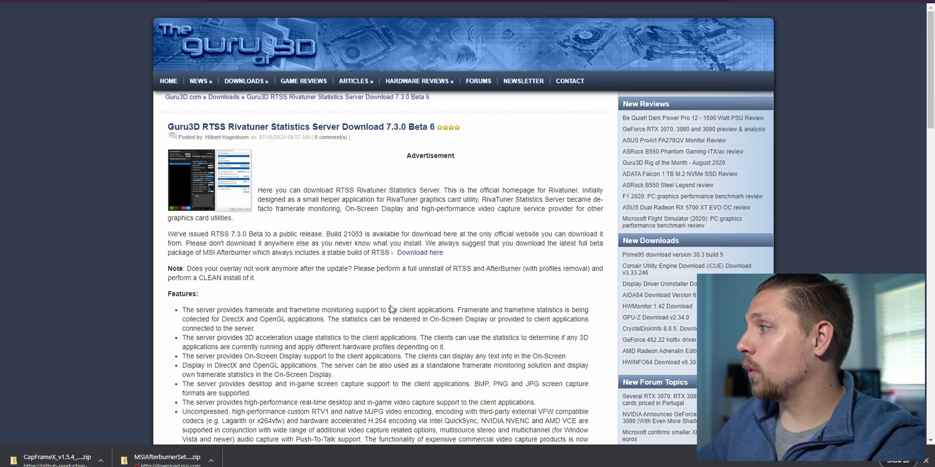
Download and save the RTSS version 7.2.3 setup zip
scroll(391, 308, "down", 3)
scroll(391, 284, "down", 15)
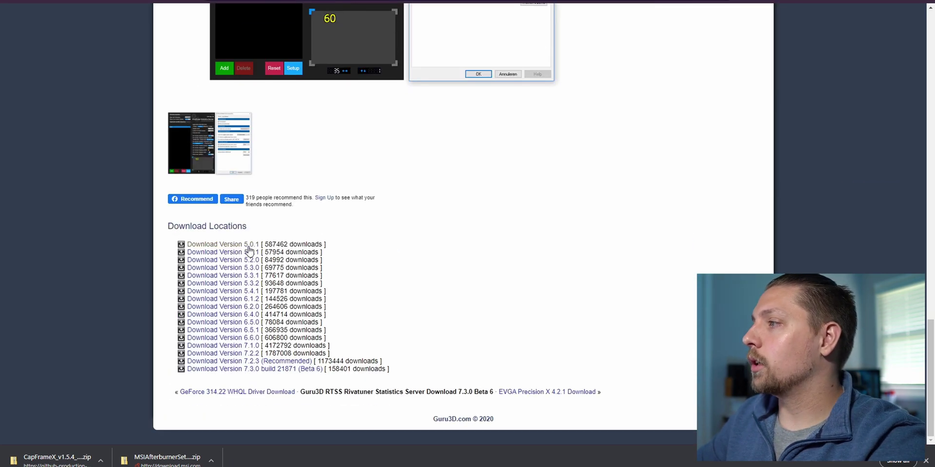
left_click(262, 361)
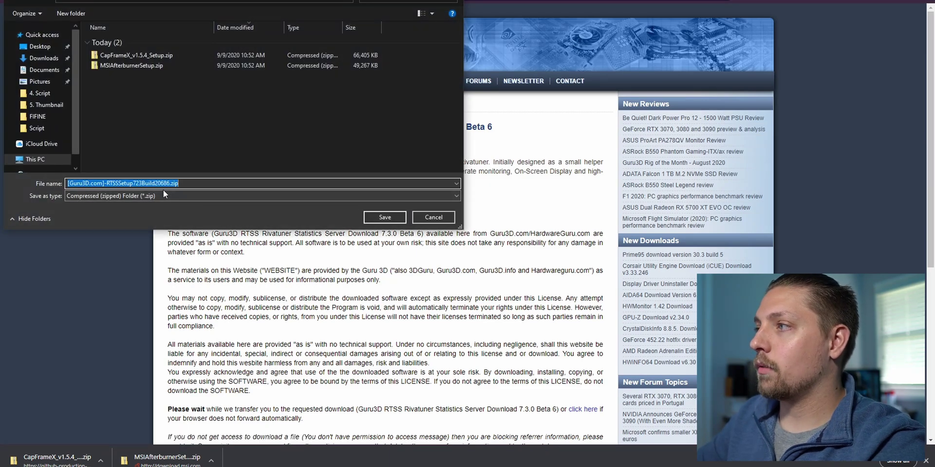
left_click(384, 217)
scroll(401, 265, "down", 5)
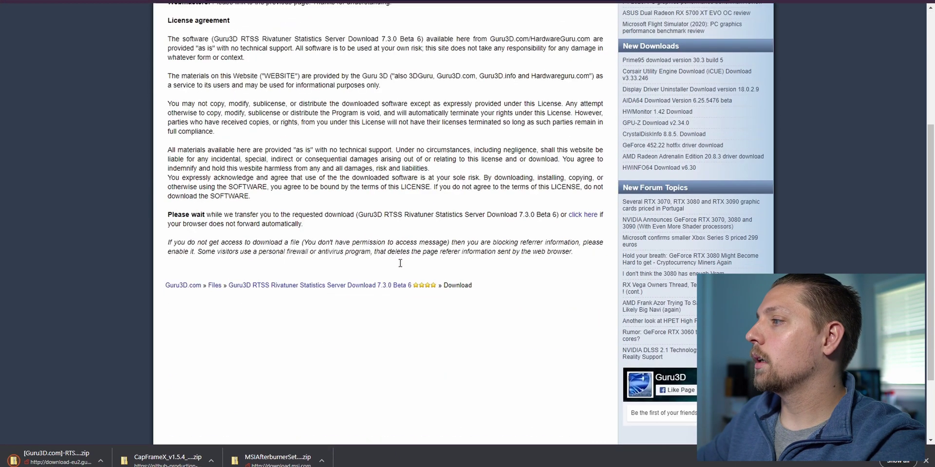
scroll(401, 265, "up", 3)
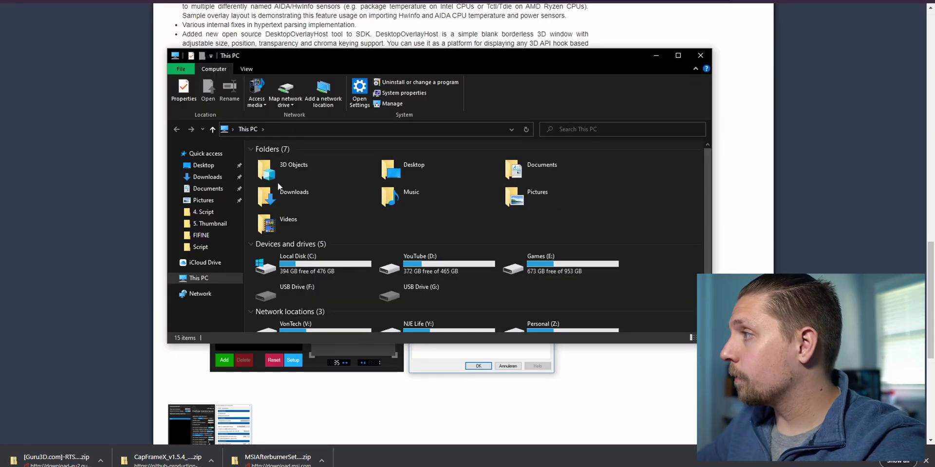
Extract the RTSS and CapFrameX setup zips in Downloads with Extract all
double_click(320, 190)
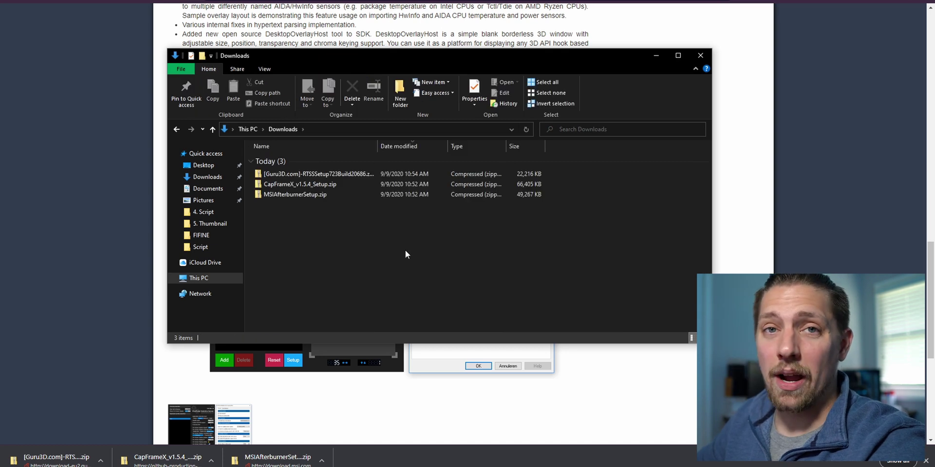
left_click(326, 175)
left_click(329, 72)
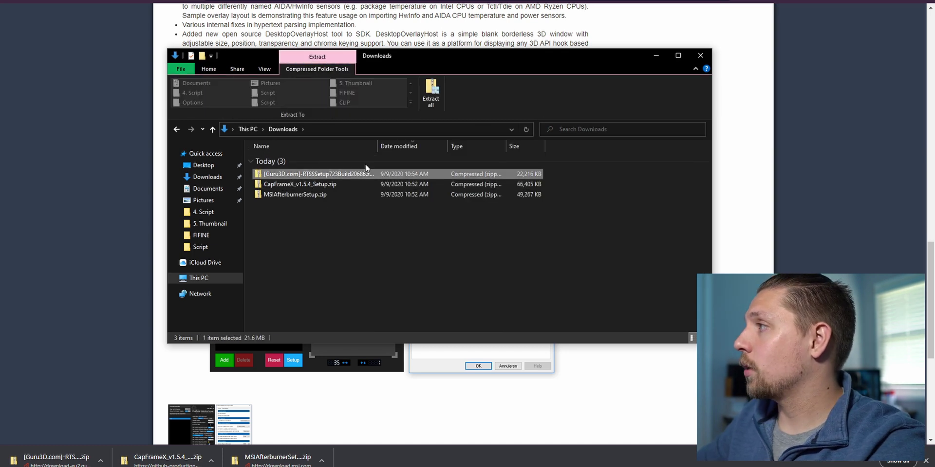
left_click(431, 95)
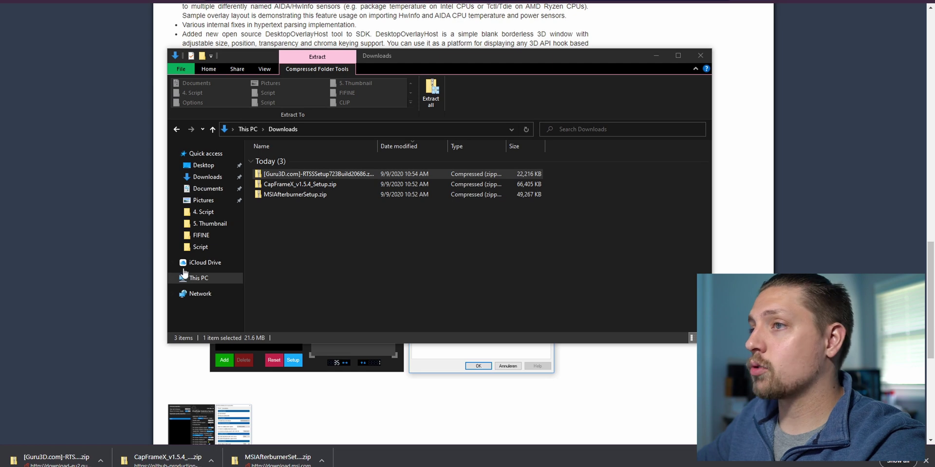
left_click(334, 184)
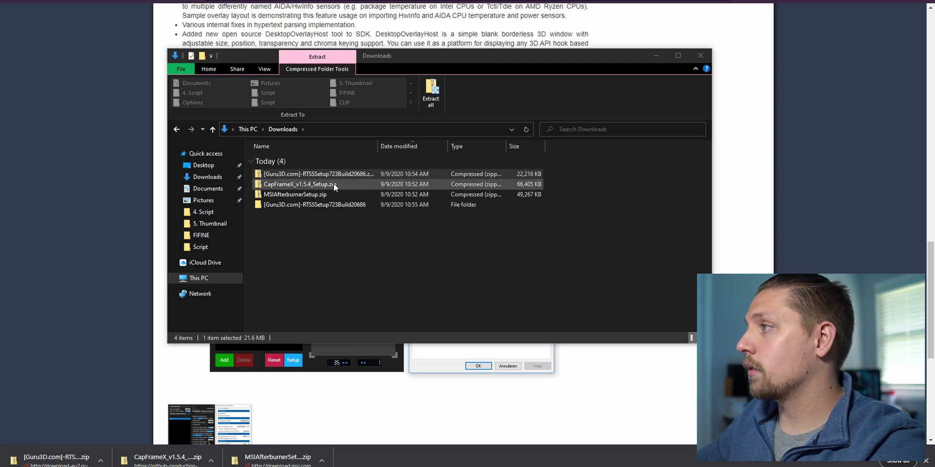
left_click(432, 91)
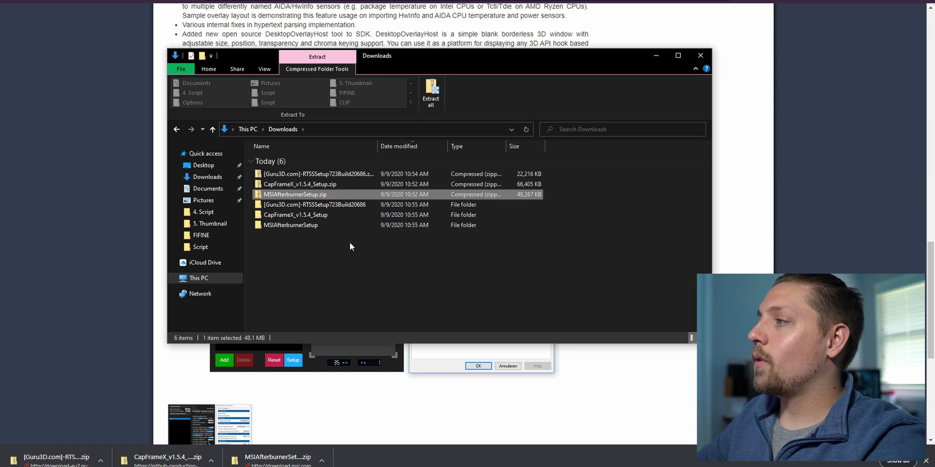
Open the extracted MSIAfterburnerSetup folder and launch the Afterburner installer
mouse_move(350, 242)
left_mouse_down()
mouse_move(308, 203)
mouse_move(334, 238)
left_mouse_up()
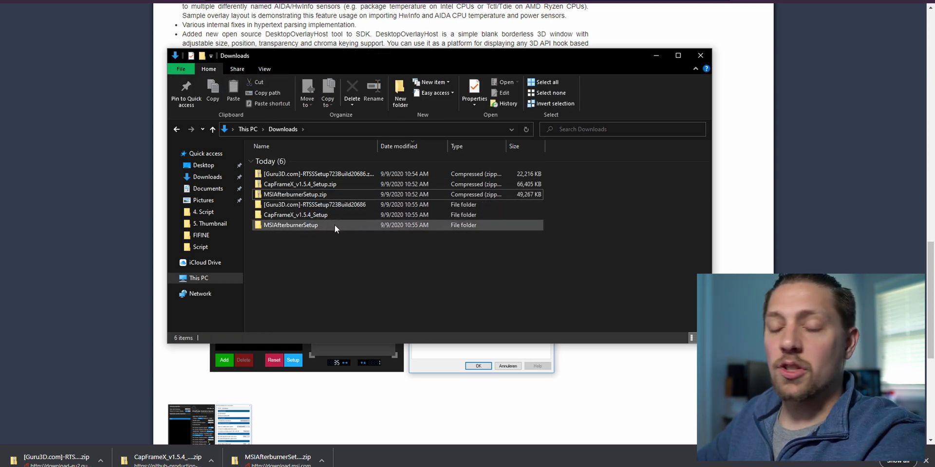
left_click(334, 225)
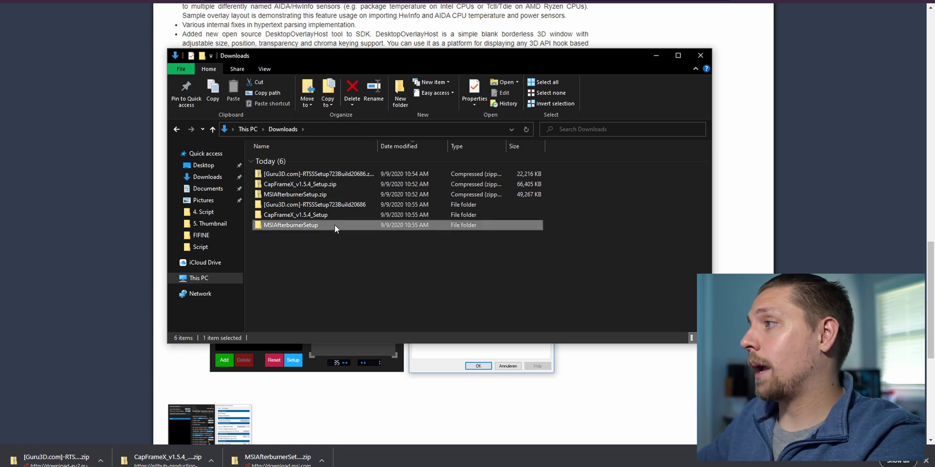
double_click(335, 225)
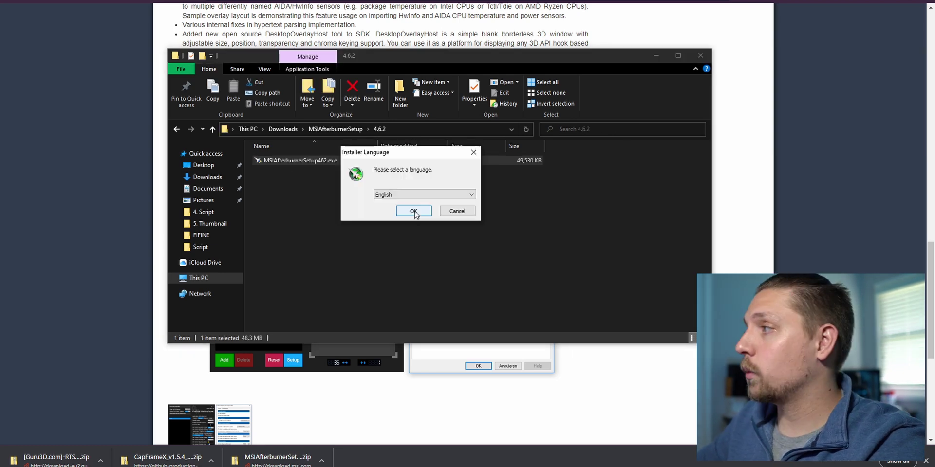
Install MSI Afterburner in English with licence accepted and default components, location and Start Menu folder
left_click(413, 211)
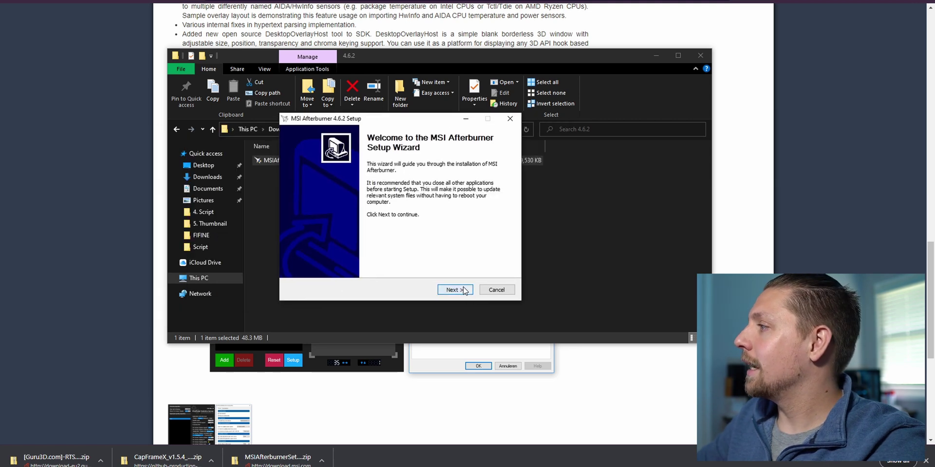
left_click(463, 289)
left_click(317, 260)
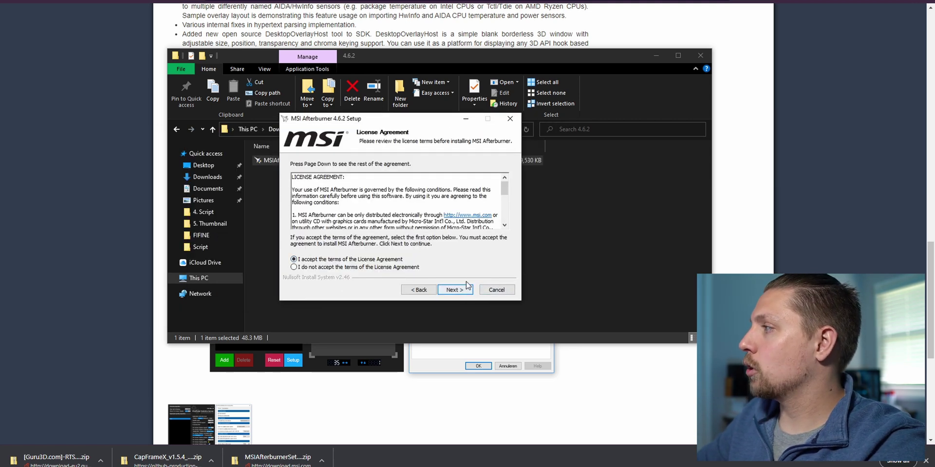
scroll(465, 291, "down", 5)
left_click(460, 291)
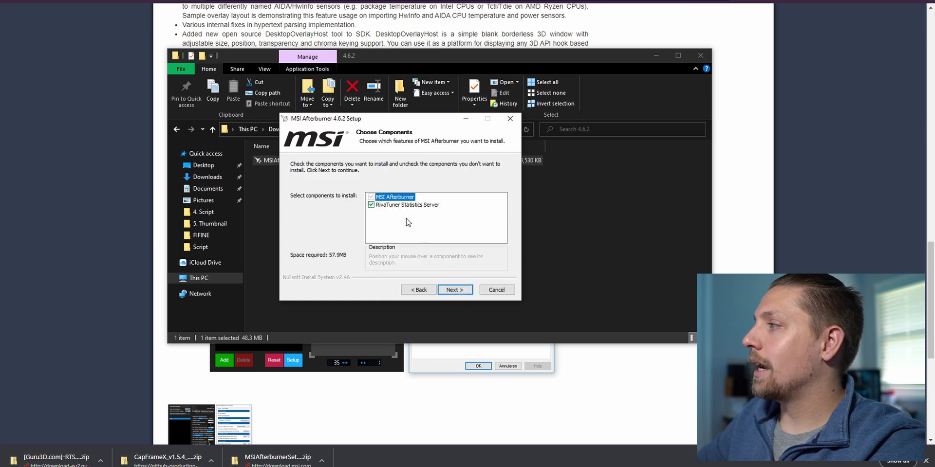
left_click(462, 291)
left_click(460, 290)
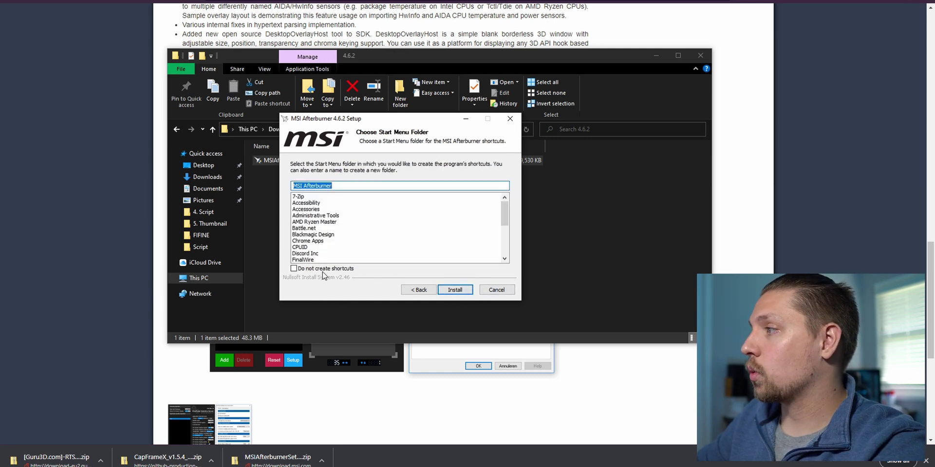
left_click(462, 290)
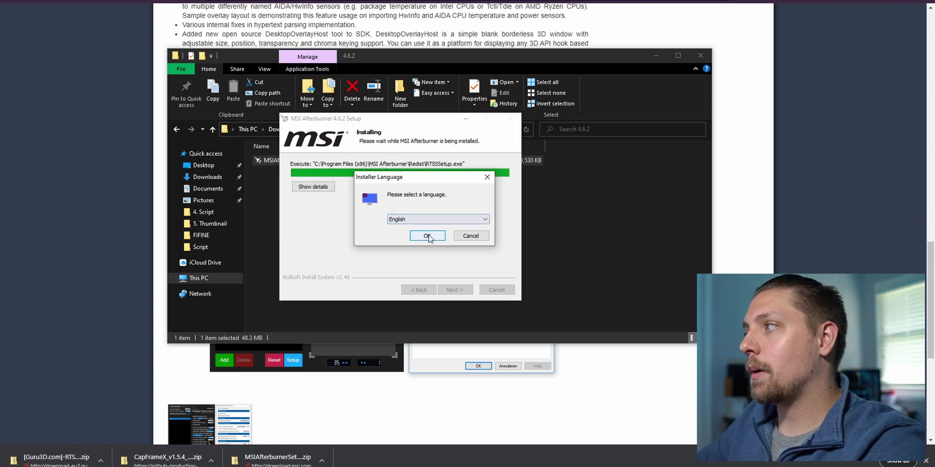
left_click(430, 238)
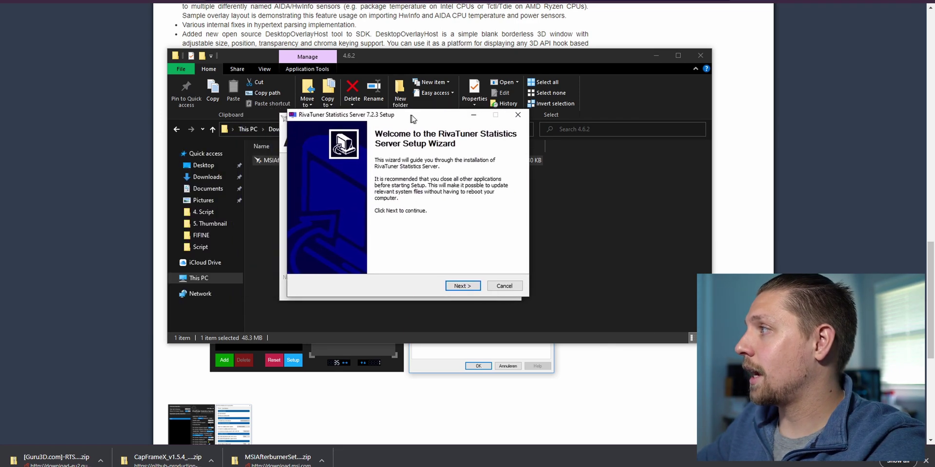
Install RivaTuner Statistics Server 7.2.3 with defaults and finish the Afterburner setup
left_click(464, 285)
left_click(303, 256)
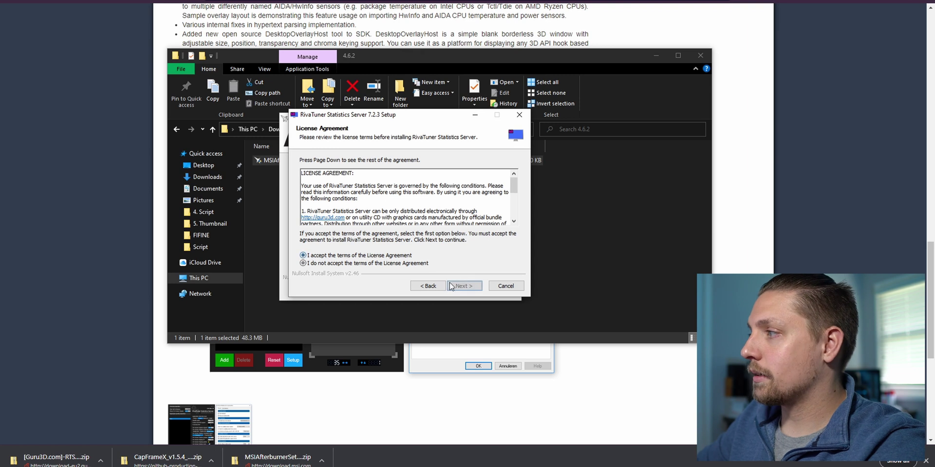
left_click(464, 286)
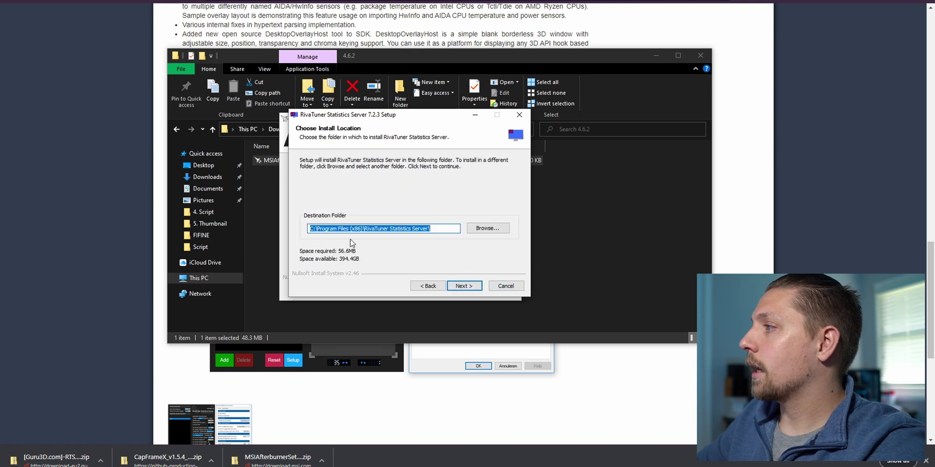
left_click(463, 286)
left_click(469, 287)
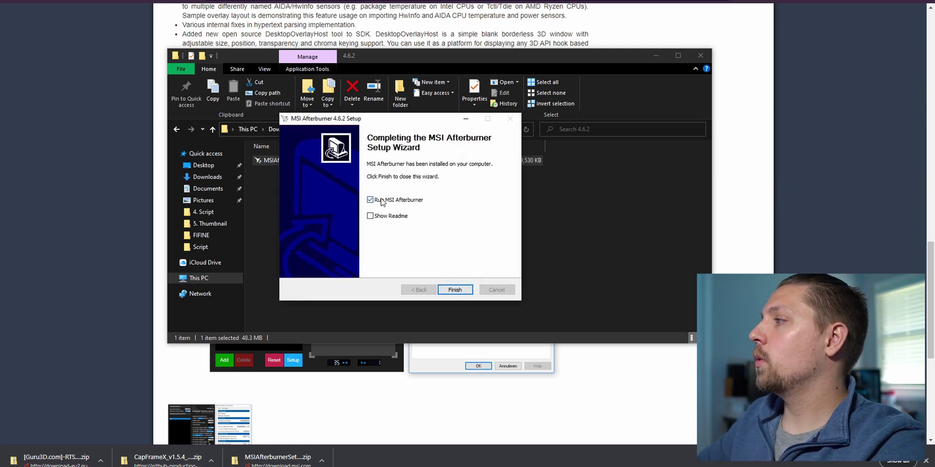
left_click(455, 291)
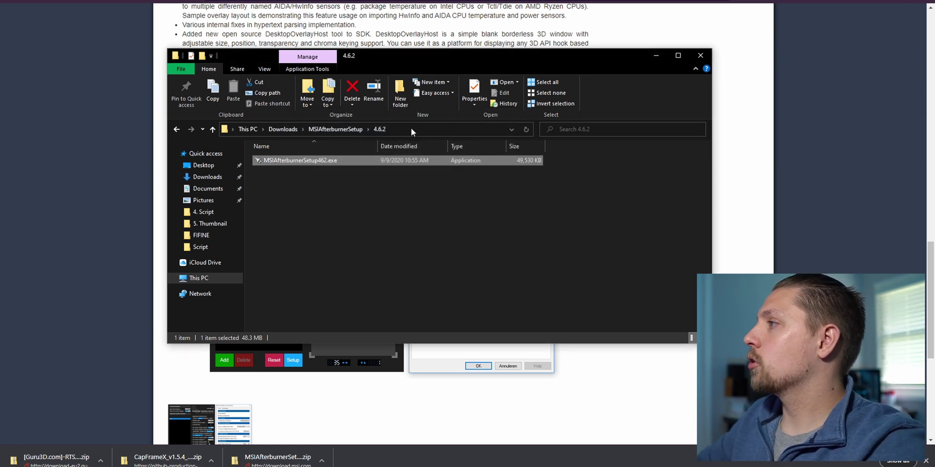
Launch CapFrameX_v1.5.4_Setup.exe from its extracted folder in Downloads
left_click(275, 133)
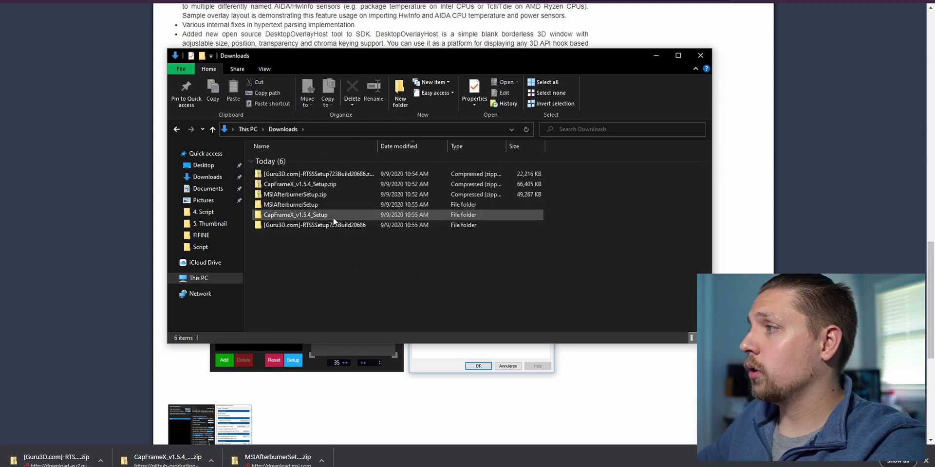
left_click(334, 215)
double_click(334, 214)
double_click(298, 160)
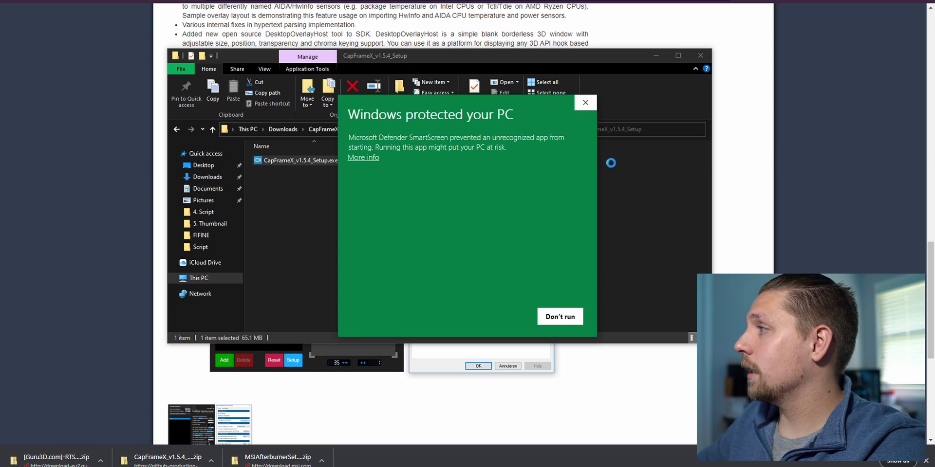
Allow the CapFrameX installer past SmartScreen and agree to its license terms
left_click(363, 158)
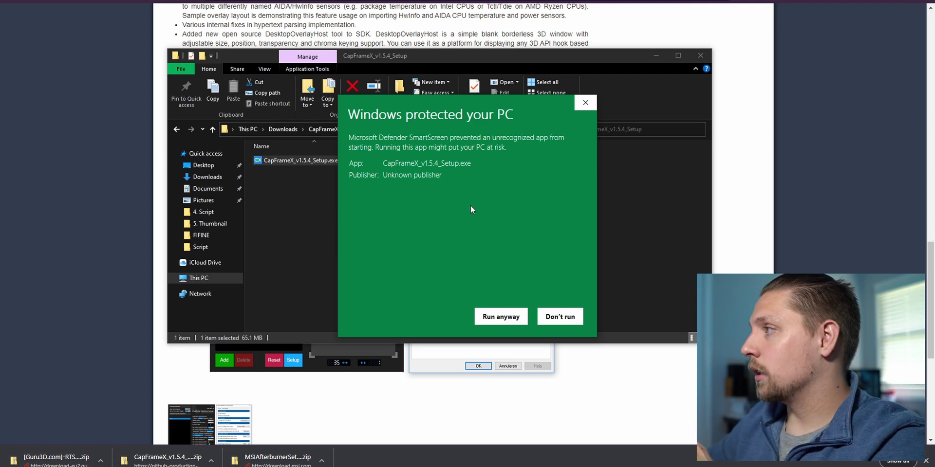
left_click(484, 317)
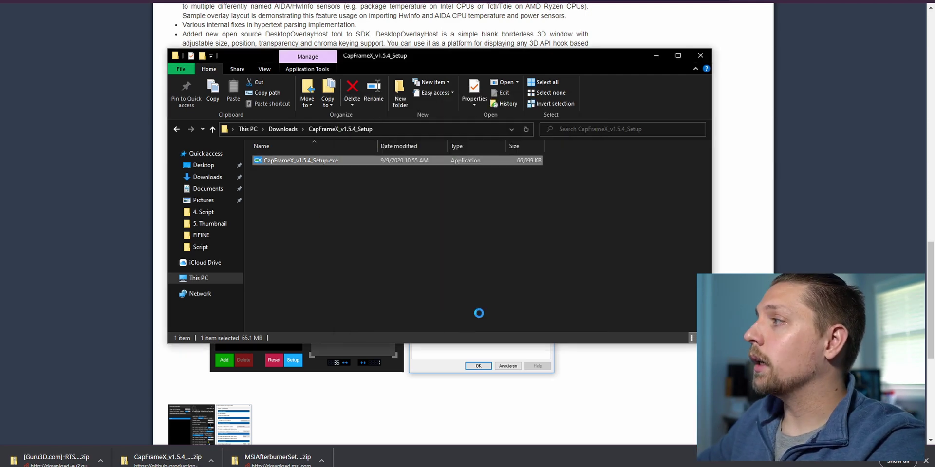
scroll(485, 239, "down", 10)
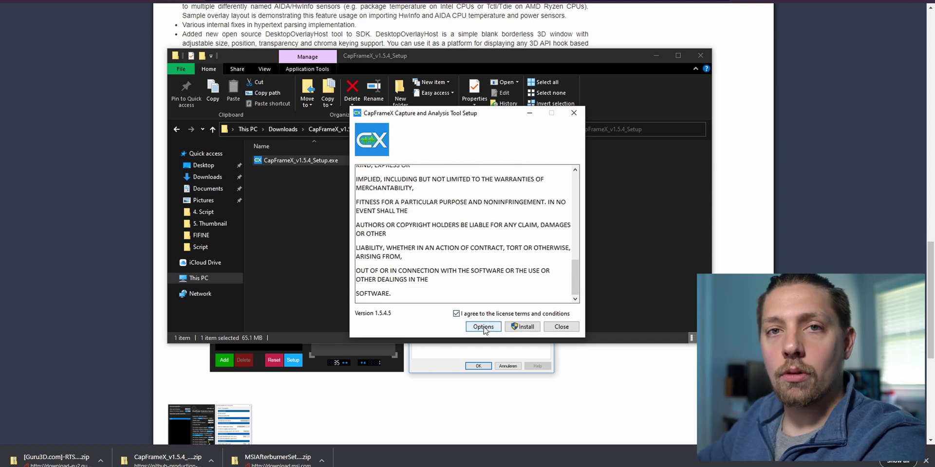
left_click(484, 327)
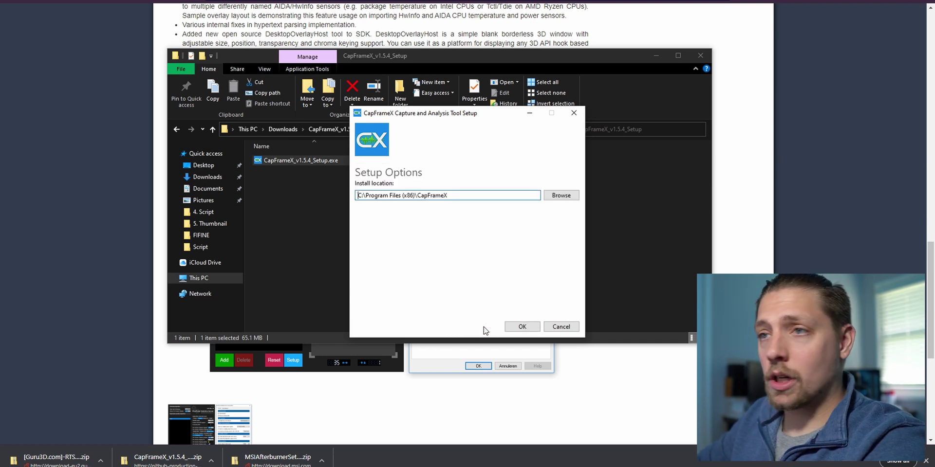
Install CapFrameX to C:\Program Files (x86)\CapFrameX and close the finished setup
left_click(522, 327)
left_click(525, 327)
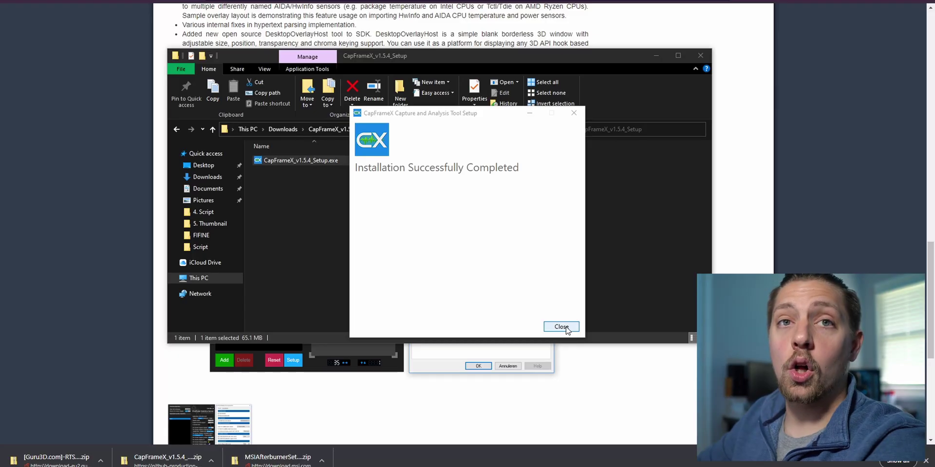
left_click(561, 326)
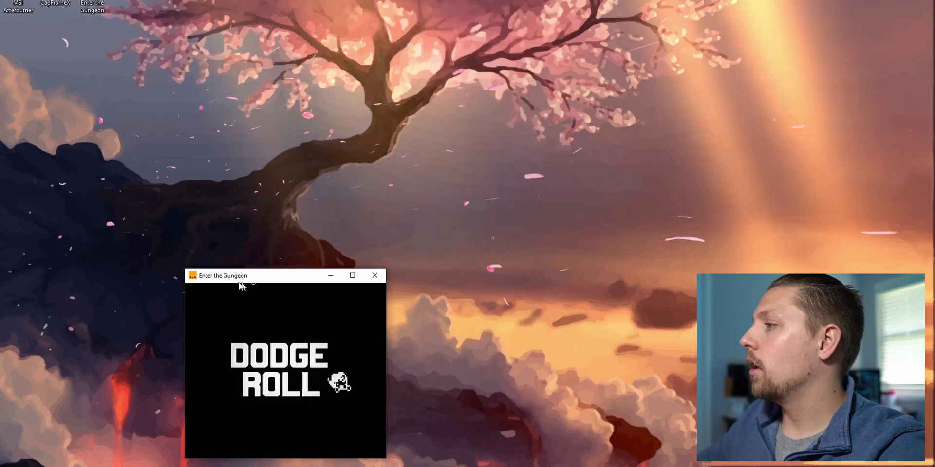
Move the Enter the Gungeon window to the top-right corner of the screen
left_click_drag(240, 287, 721, 24)
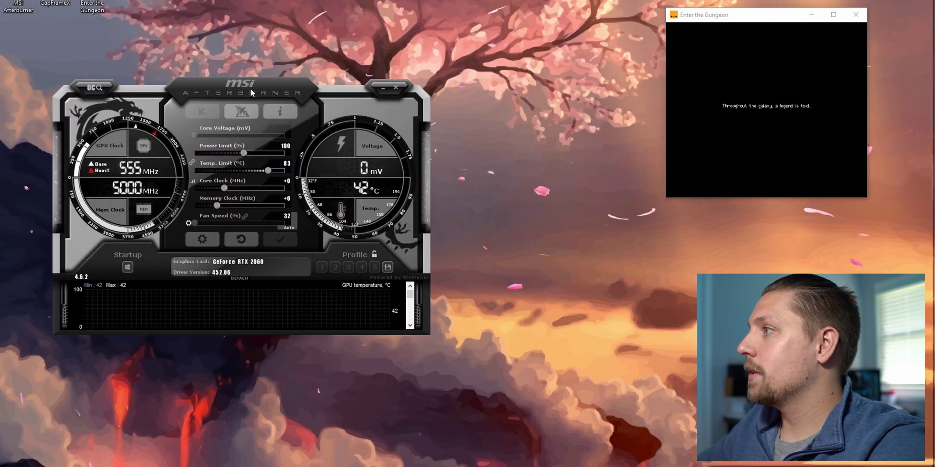
Make Afterburner start with Windows and start minimized
left_click(202, 239)
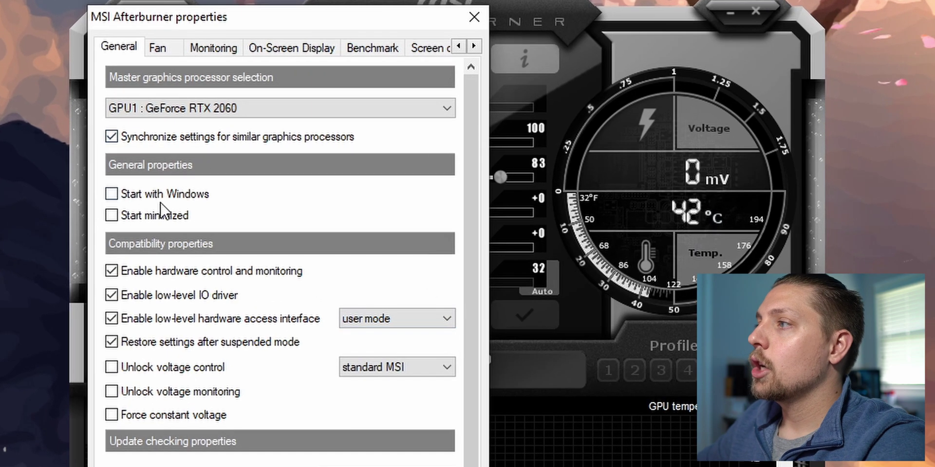
left_click(90, 185)
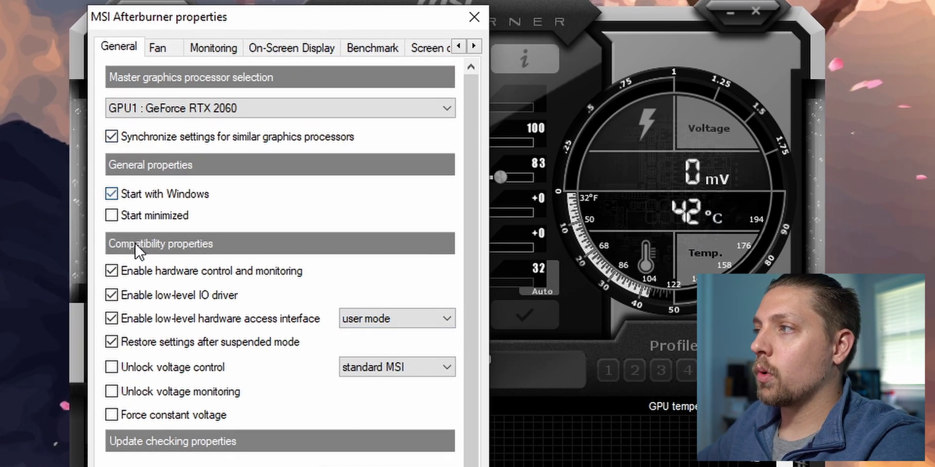
left_click(127, 216)
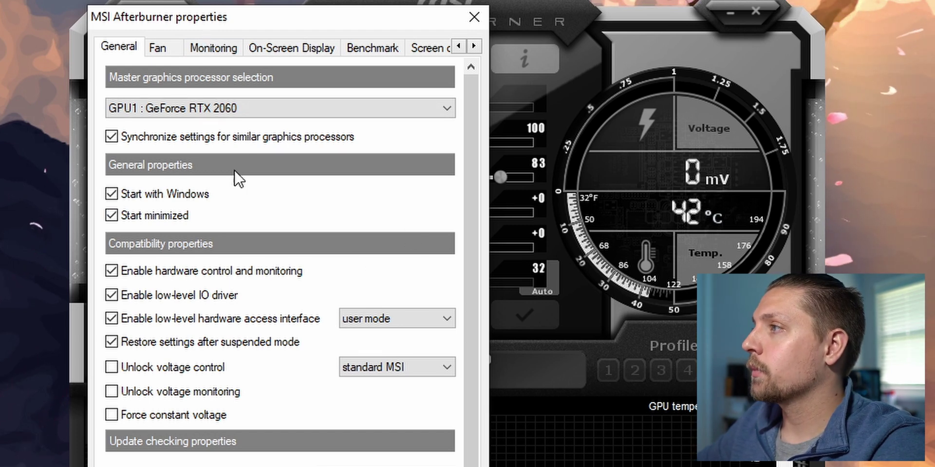
Set the Toggle On-Screen Display hotkey to F12
left_click(307, 47)
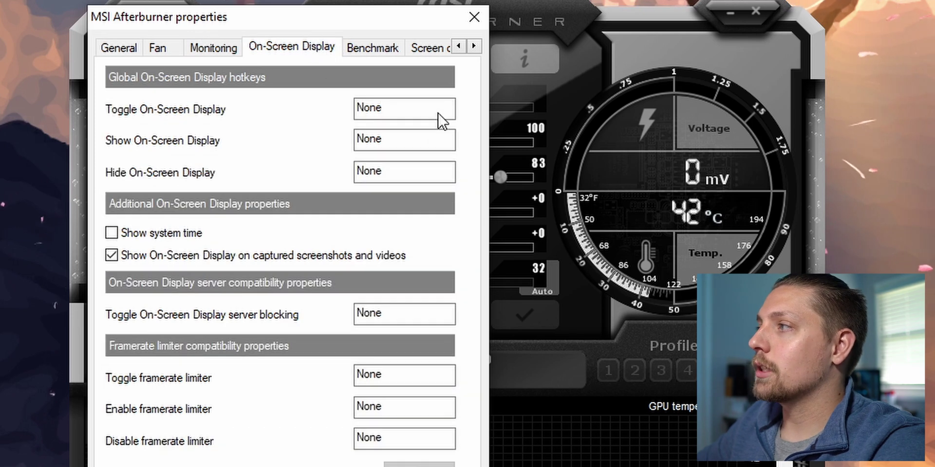
left_click(424, 117)
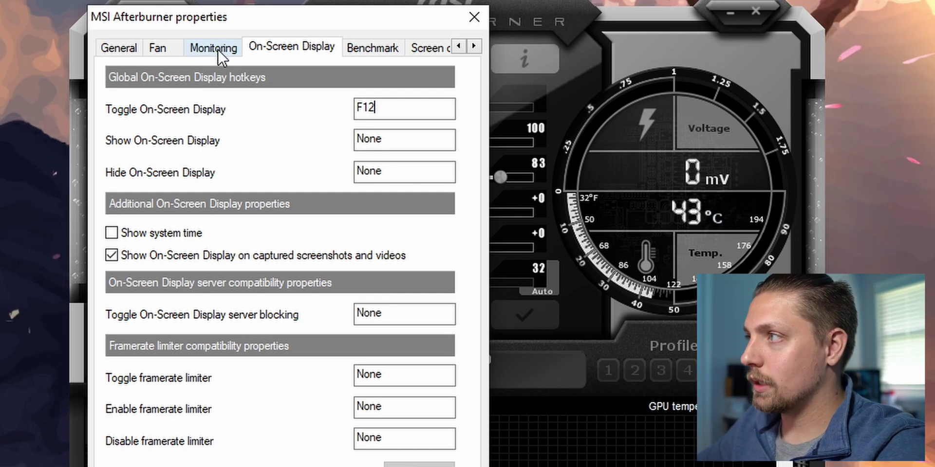
left_click(473, 46)
left_click(473, 45)
left_click(474, 45)
left_click(473, 46)
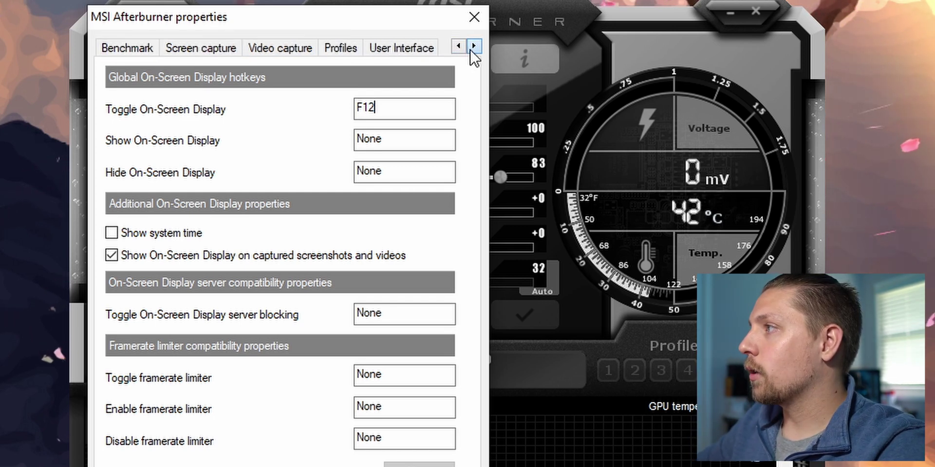
left_click(343, 49)
left_click(395, 49)
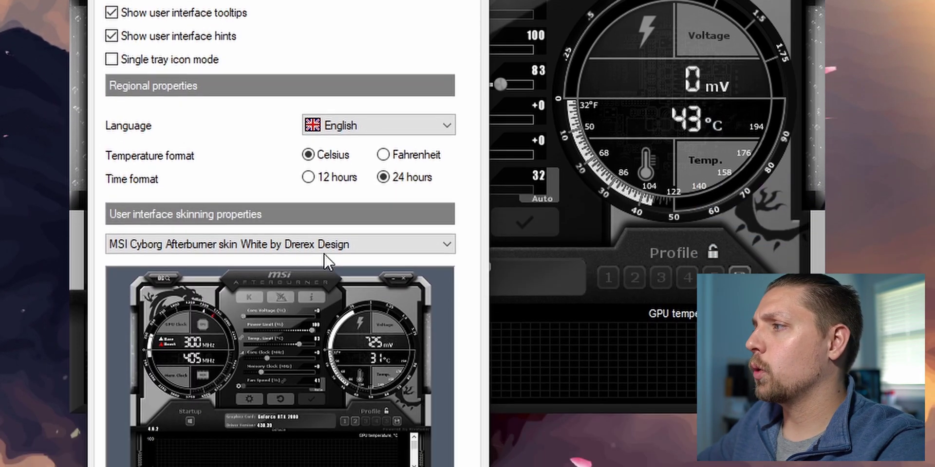
Switch the interface skin to MSI Mystic Afterburner skin by Drerex Design
left_click(384, 337)
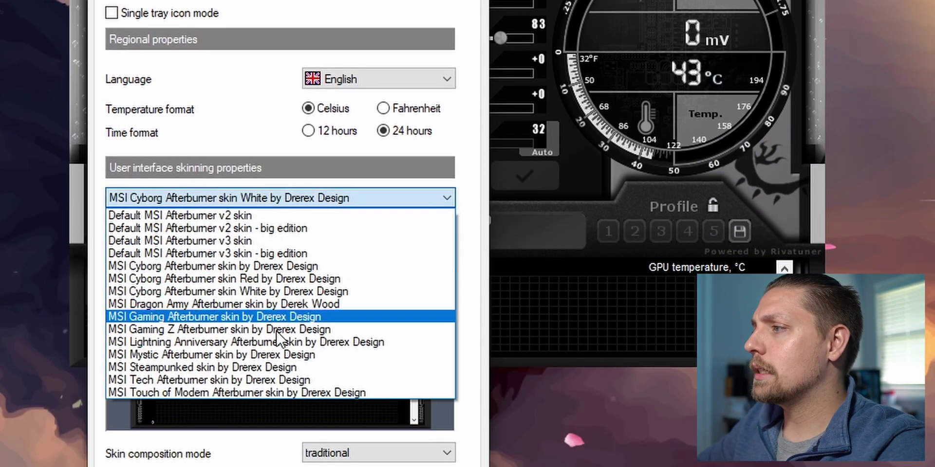
left_click(270, 363)
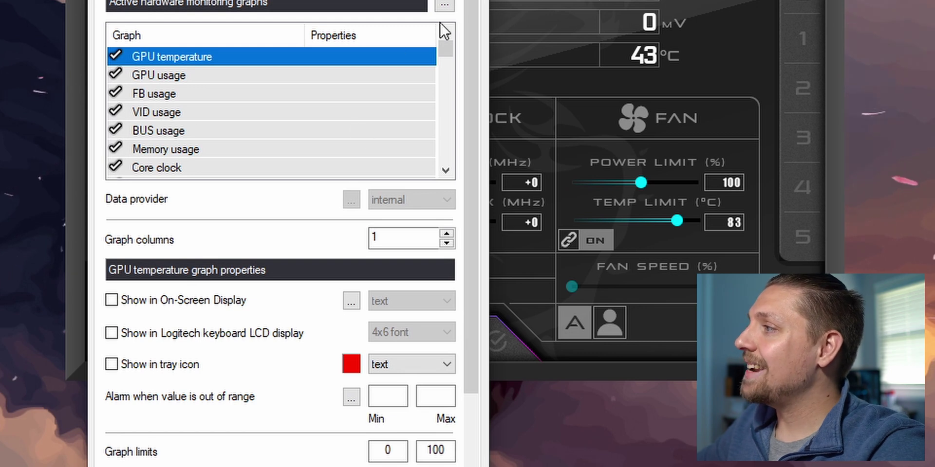
Enable the Framerate graph in the monitoring graph list
left_click_drag(444, 52, 439, 168)
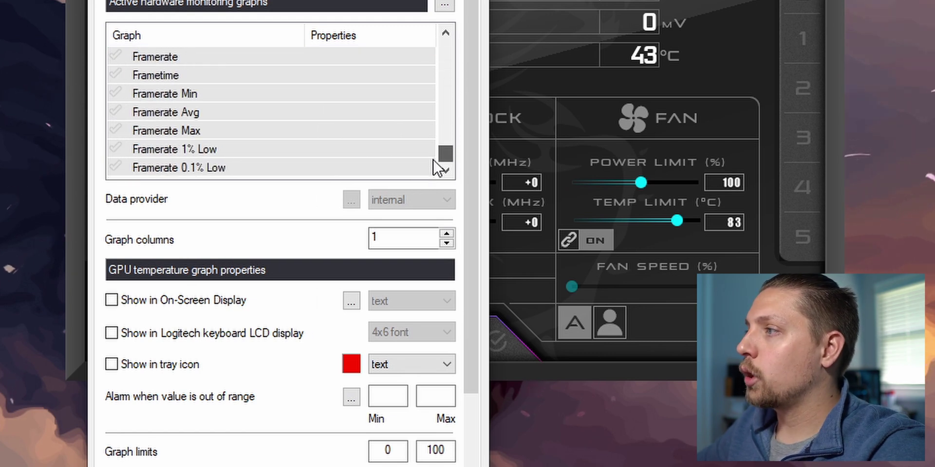
scroll(188, 117, "up", 2)
scroll(167, 131, "down", 1)
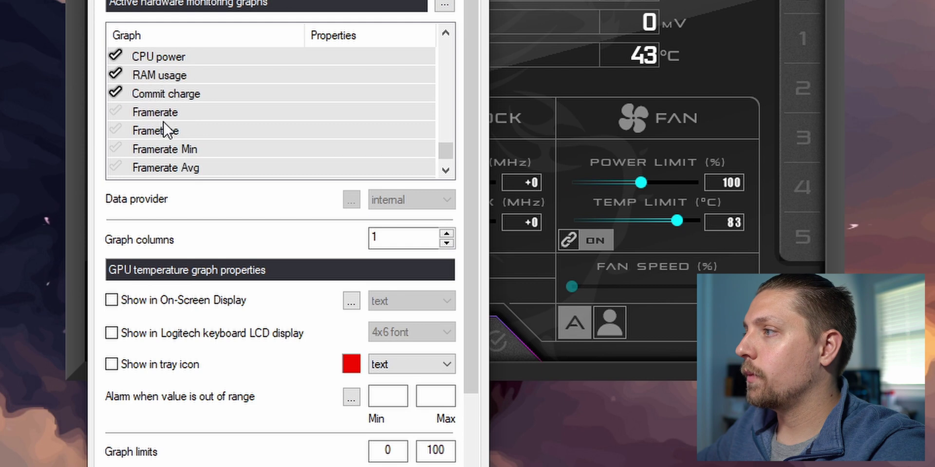
left_click(127, 113)
scroll(136, 127, "down", 1)
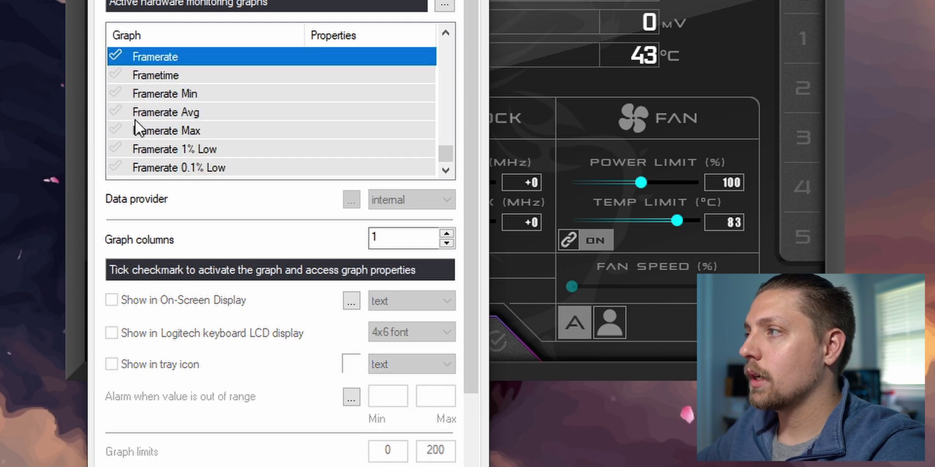
left_click(116, 54)
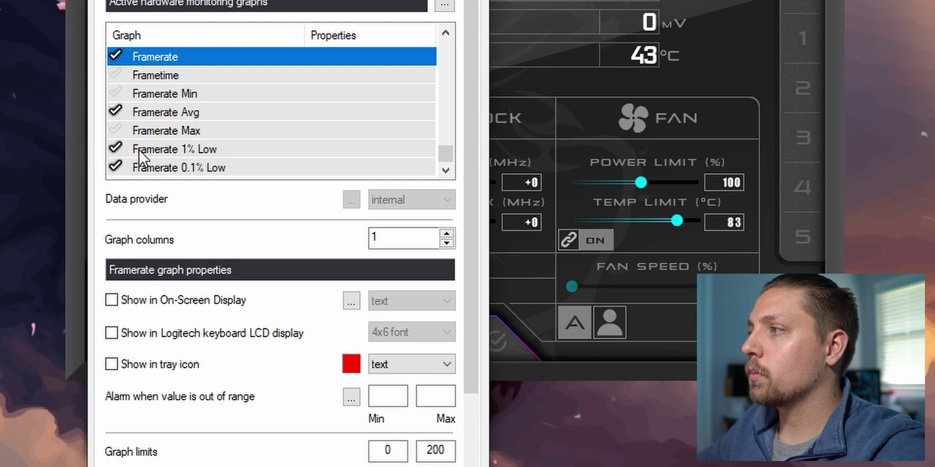
Untick the FB usage, VID usage, BUS usage, Power and Fan speed graphs
scroll(251, 146, "up", 8)
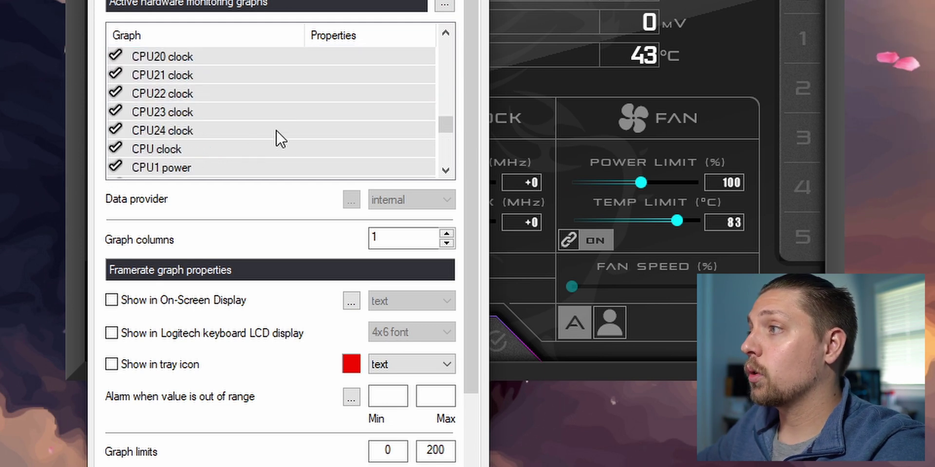
scroll(226, 103, "up", 15)
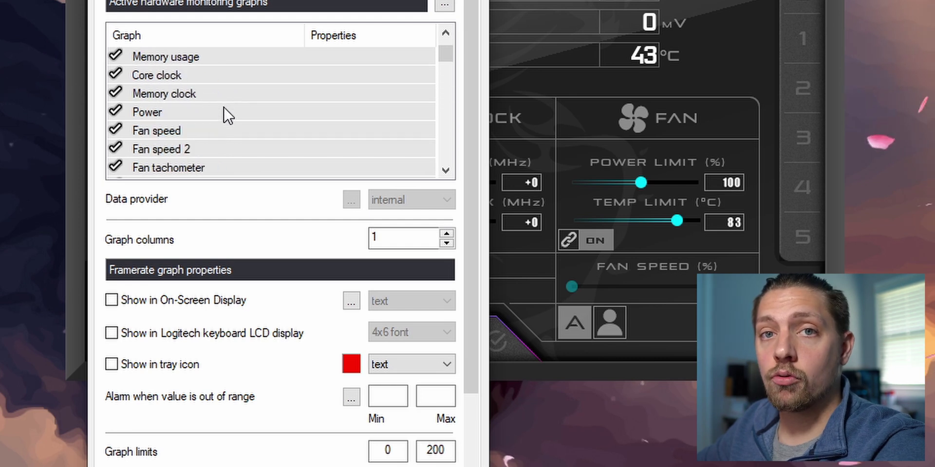
scroll(226, 113, "up", 3)
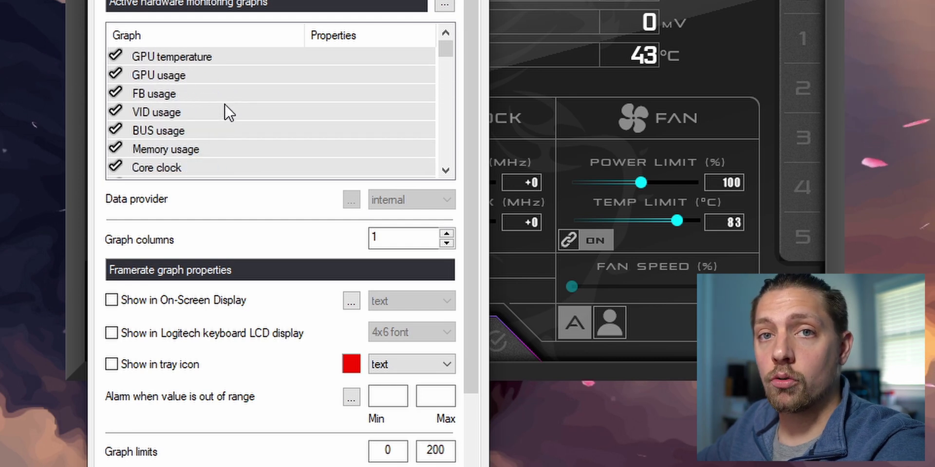
left_click(114, 94)
left_click(115, 112)
left_click(115, 131)
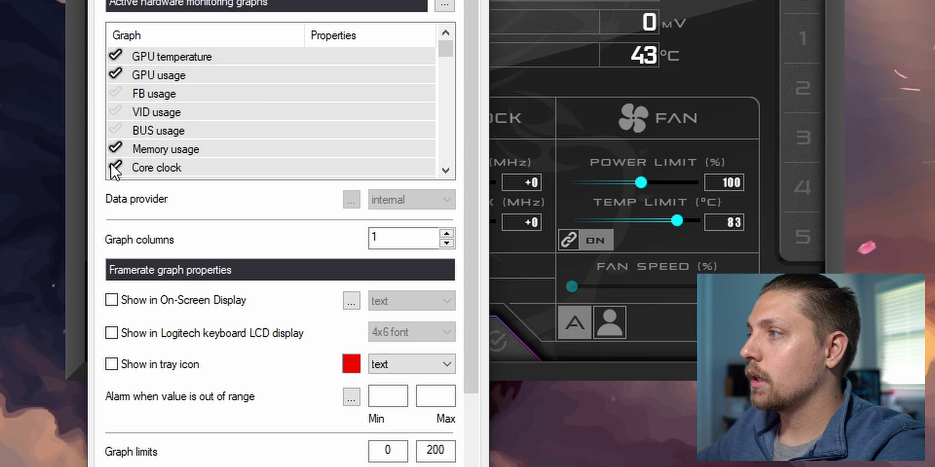
scroll(115, 168, "down", 2)
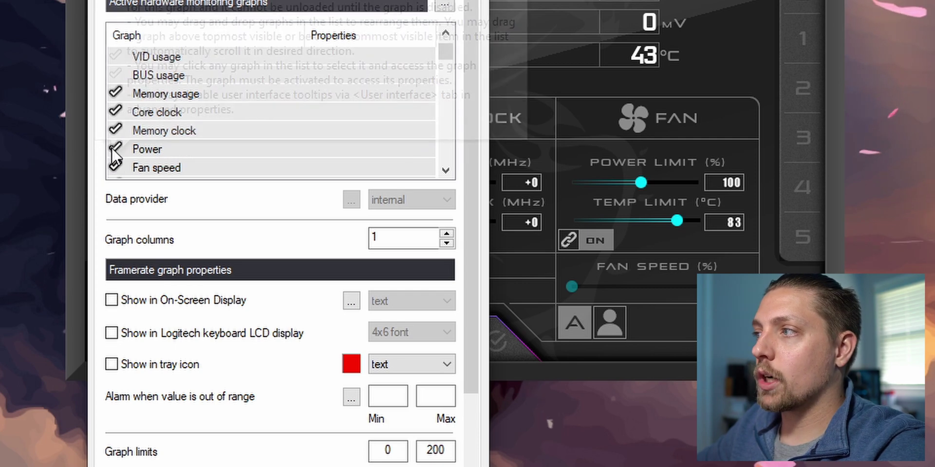
left_click(115, 149)
left_click(115, 167)
scroll(115, 167, "down", 8)
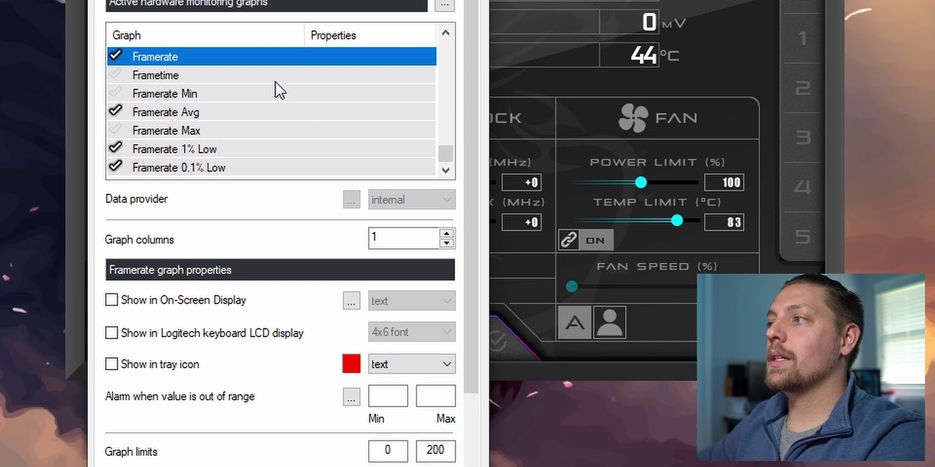
scroll(280, 90, "up", 20)
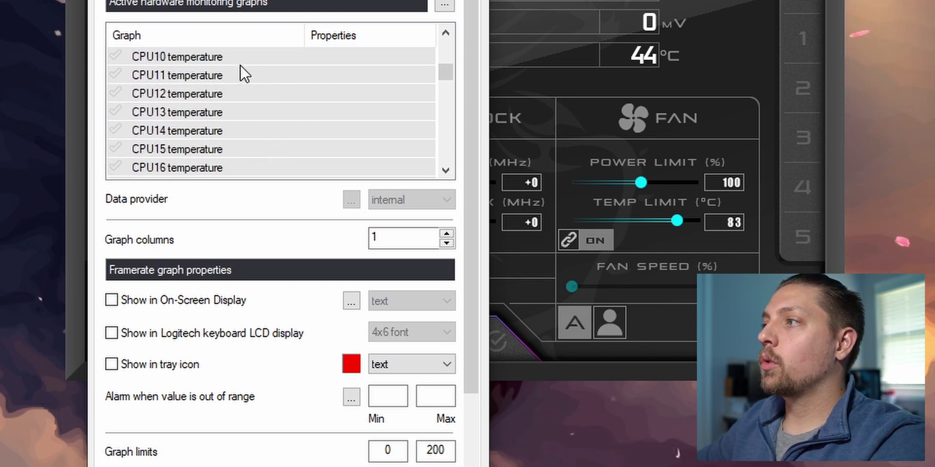
left_click(239, 57)
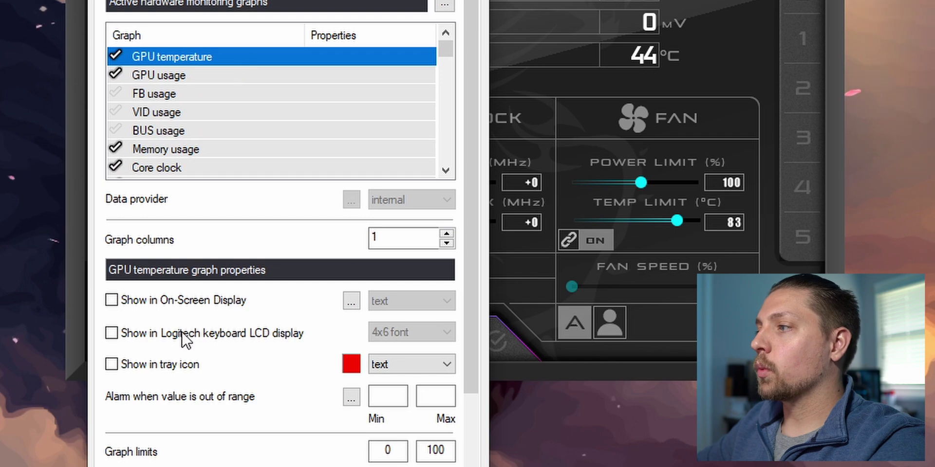
Show GPU temperature in the on-screen display, overriding its group name to 'RTX 2060'
left_click(142, 306)
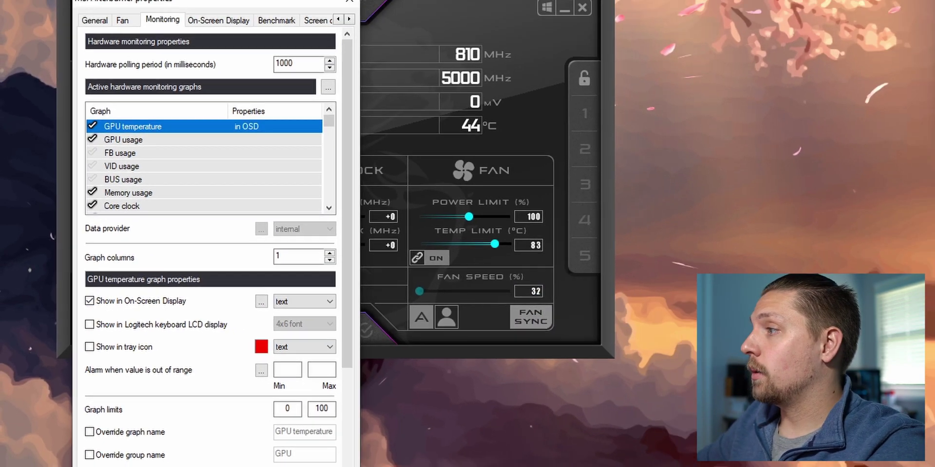
left_click(200, 446)
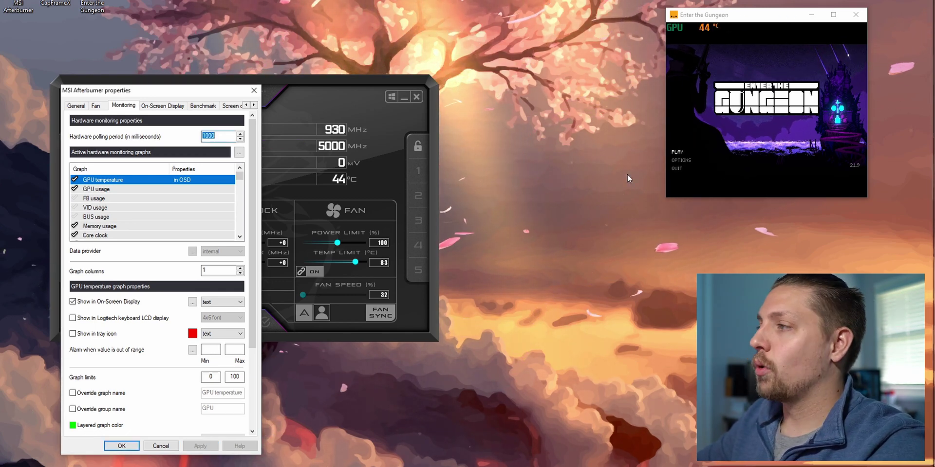
mouse_move(176, 320)
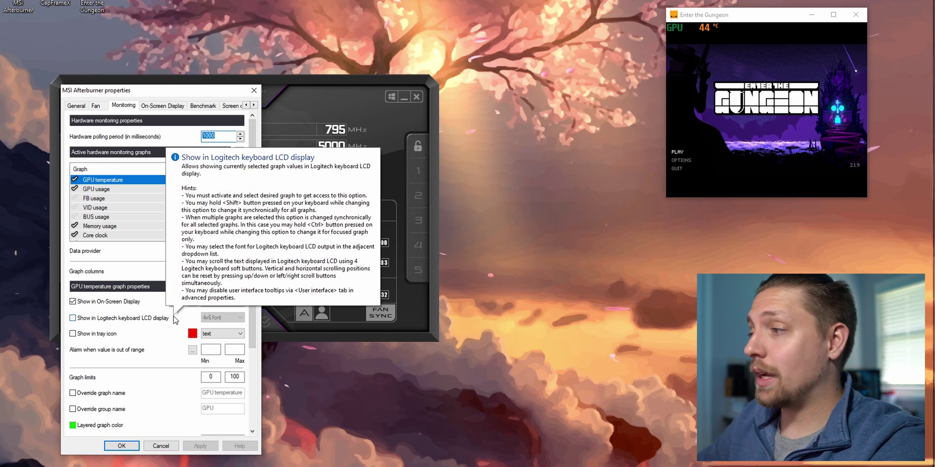
left_click(92, 409)
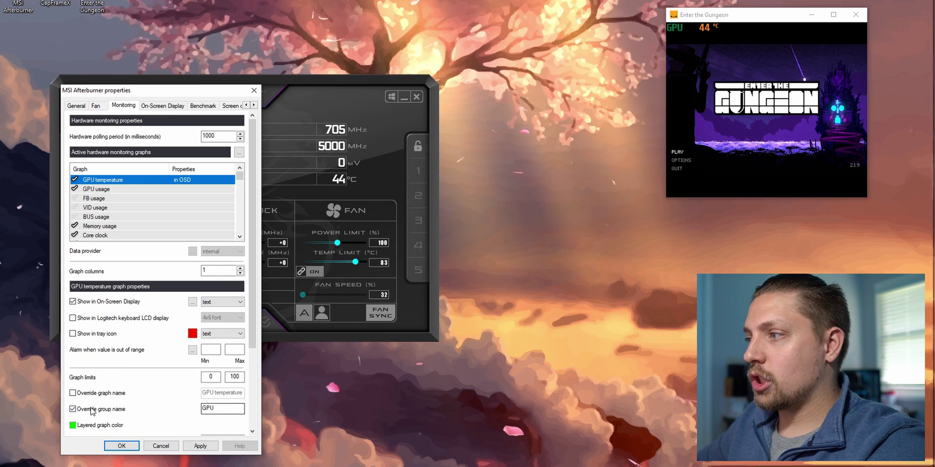
double_click(214, 408)
type("RT")
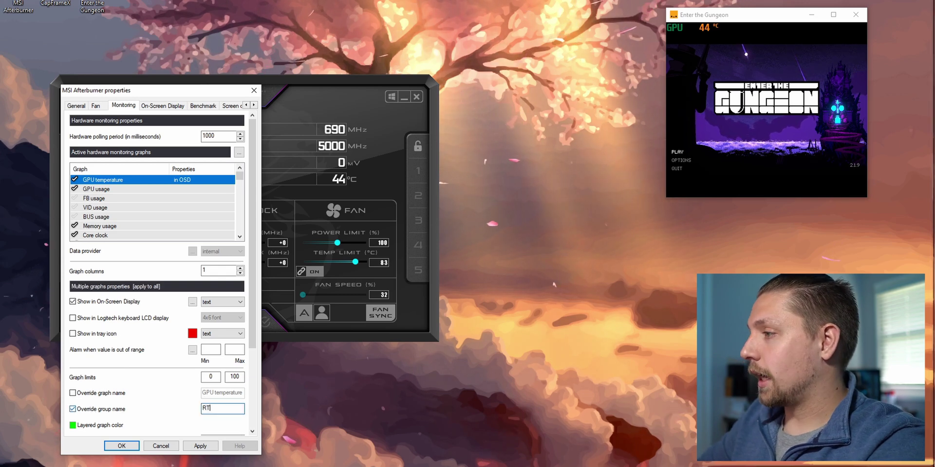
type("X 2060")
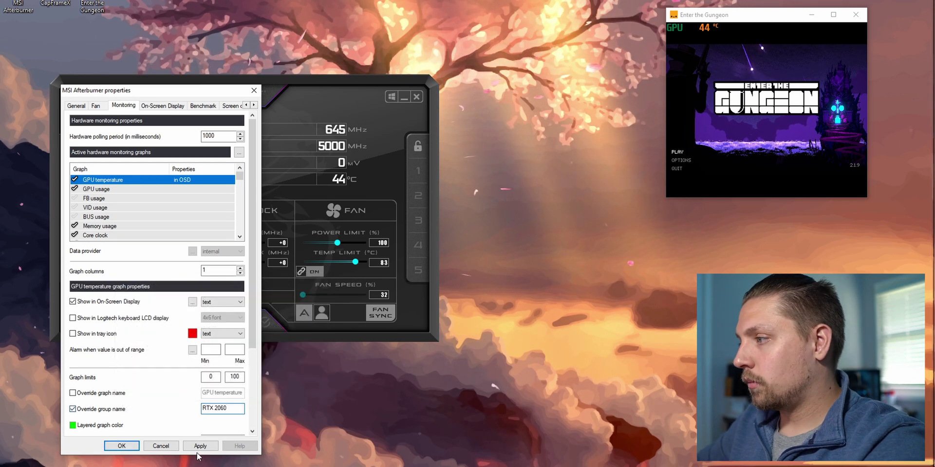
left_click(198, 447)
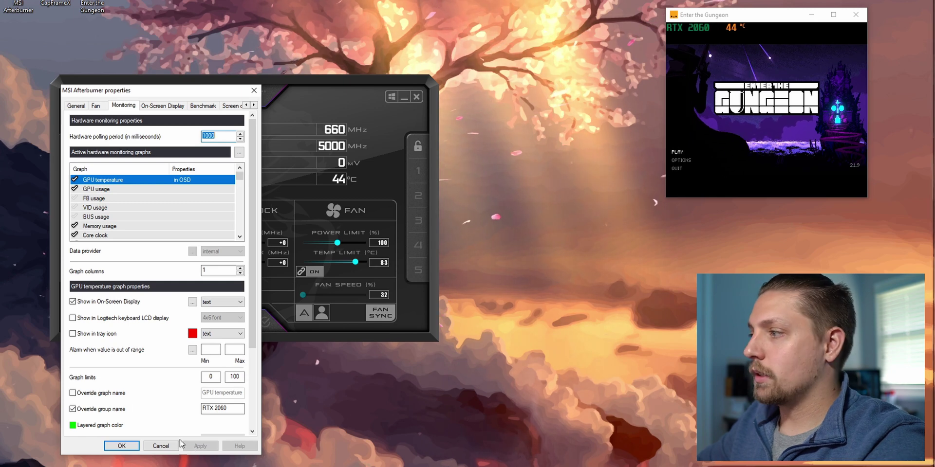
Restore the default GPU group name and add GPU usage to the on-screen display
left_click(112, 410)
left_click(199, 446)
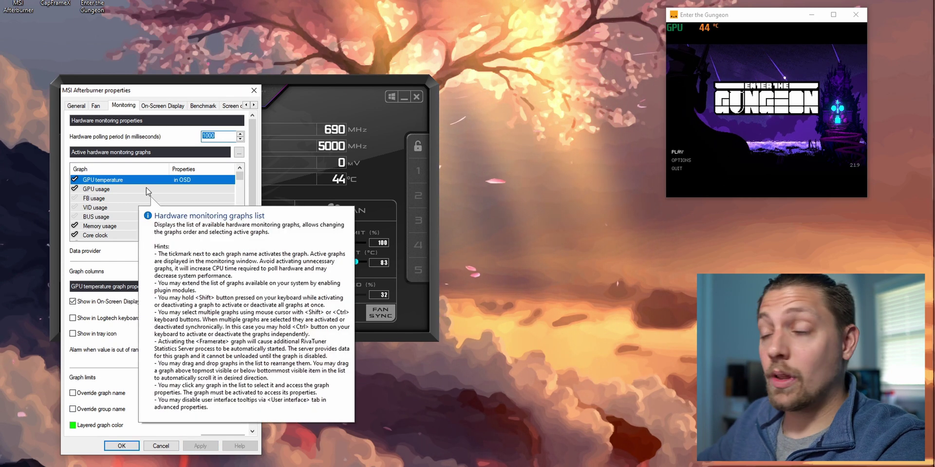
left_click(161, 190)
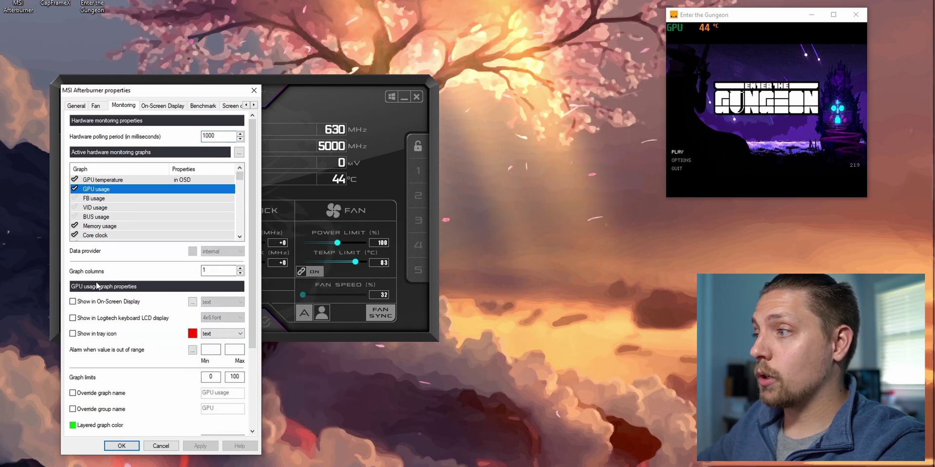
left_click(73, 302)
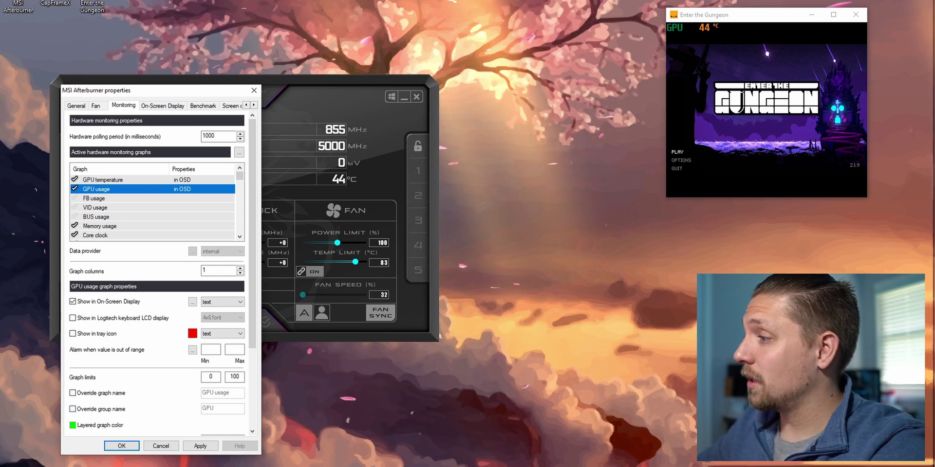
left_click(200, 446)
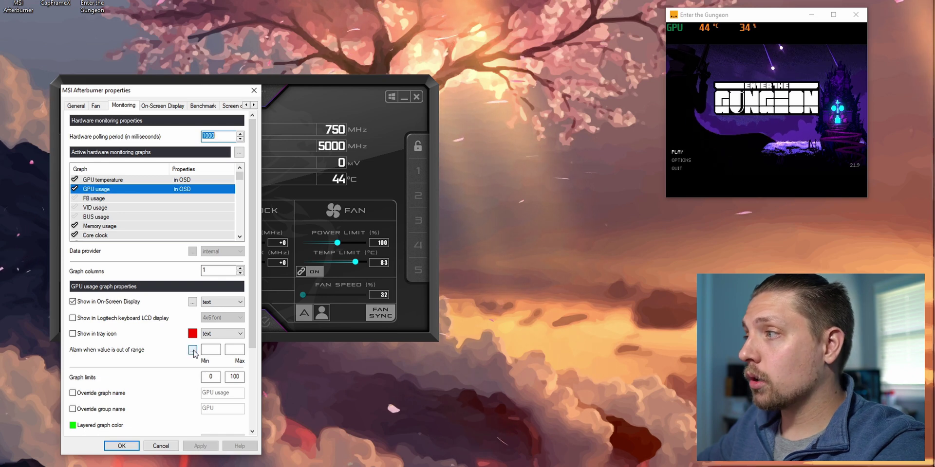
Change the on-screen display's Color 0 from green to dark red
left_click(177, 180)
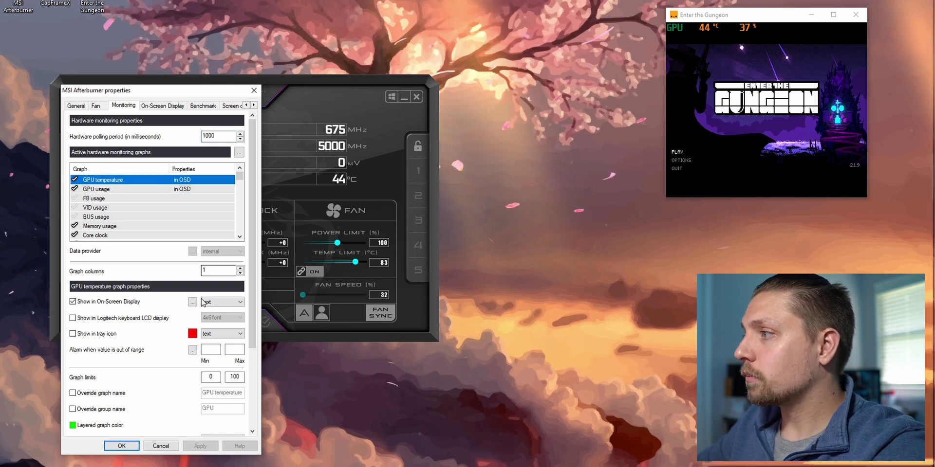
left_click(192, 302)
left_click(175, 238)
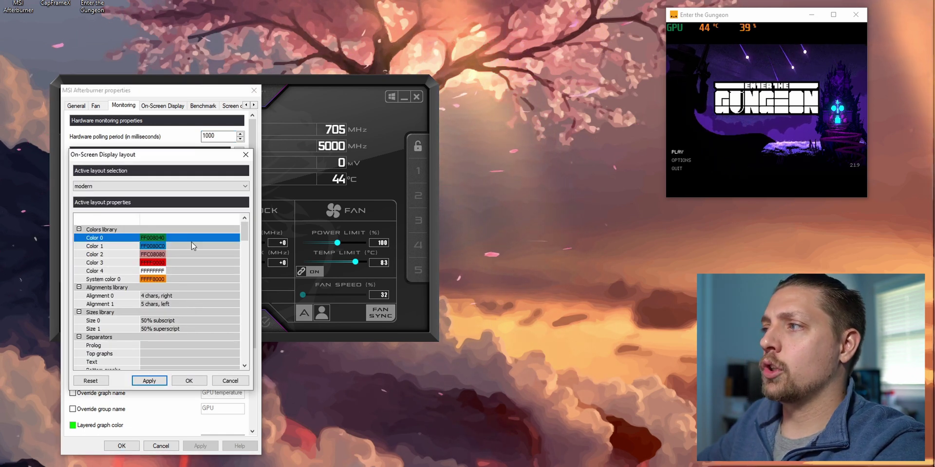
double_click(171, 239)
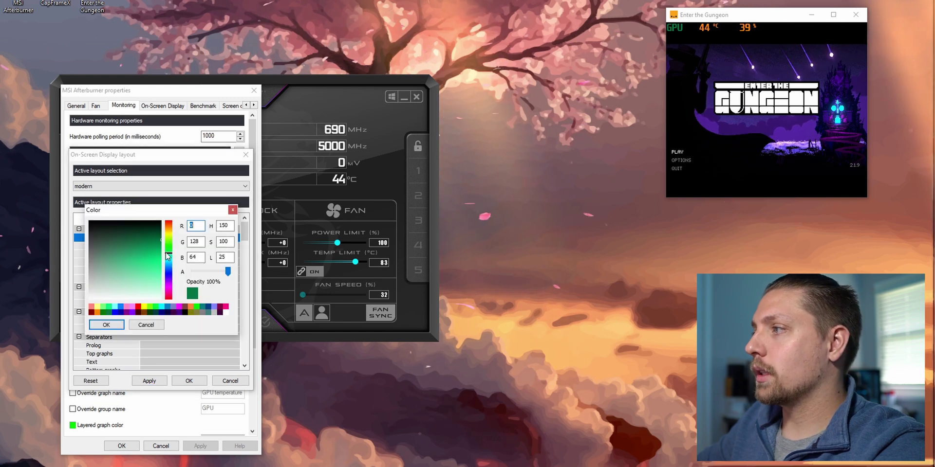
left_click_drag(168, 257, 168, 222)
left_click(106, 325)
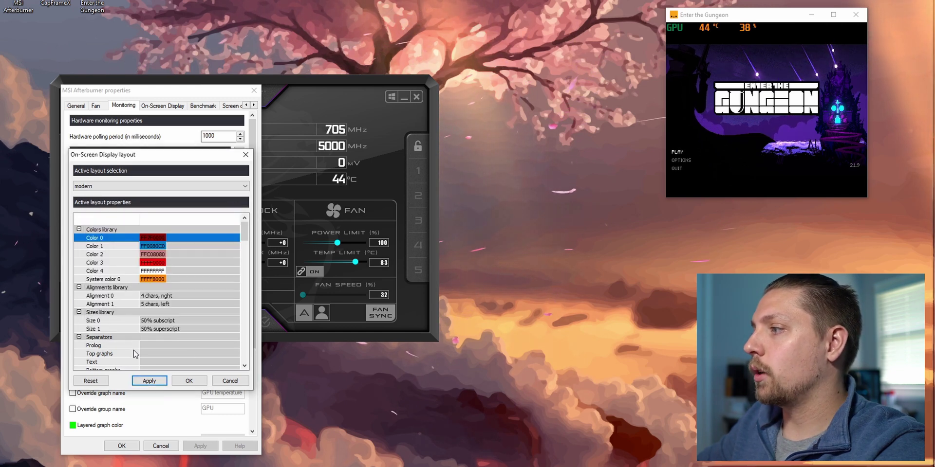
left_click(155, 383)
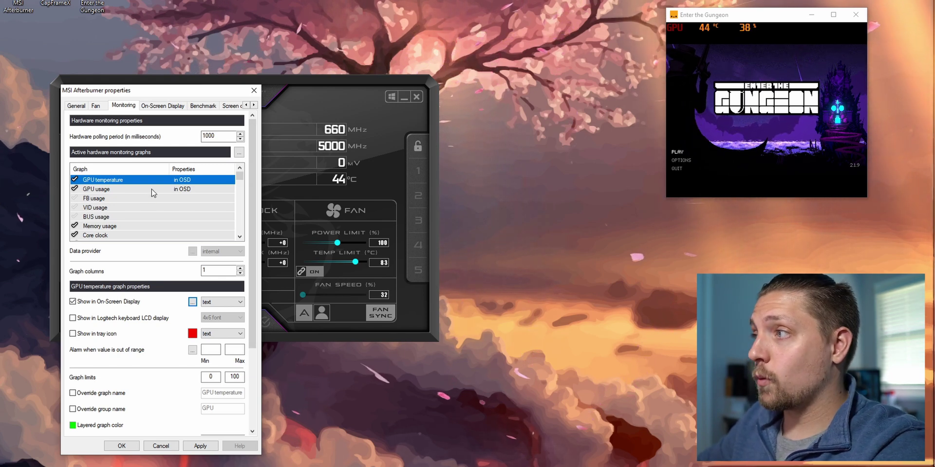
Add Memory usage and Core clock to the on-screen display and close properties
left_click(119, 235)
left_click(121, 227)
left_click(73, 301)
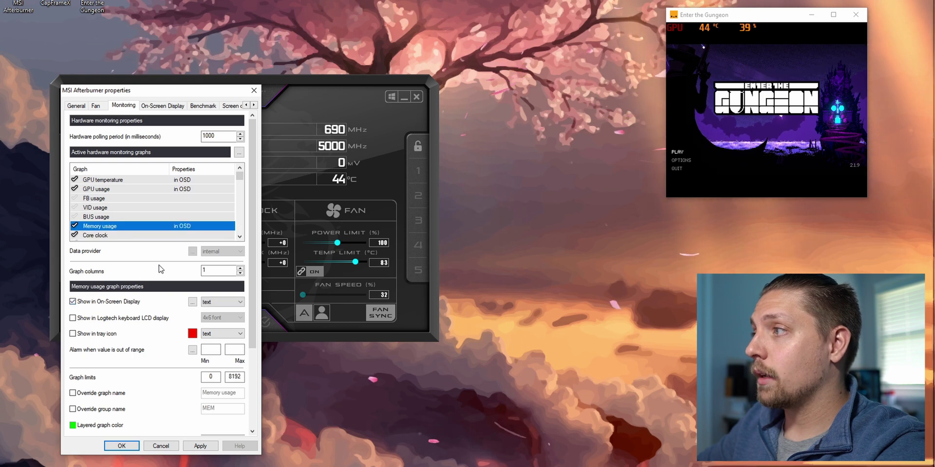
left_click(97, 235)
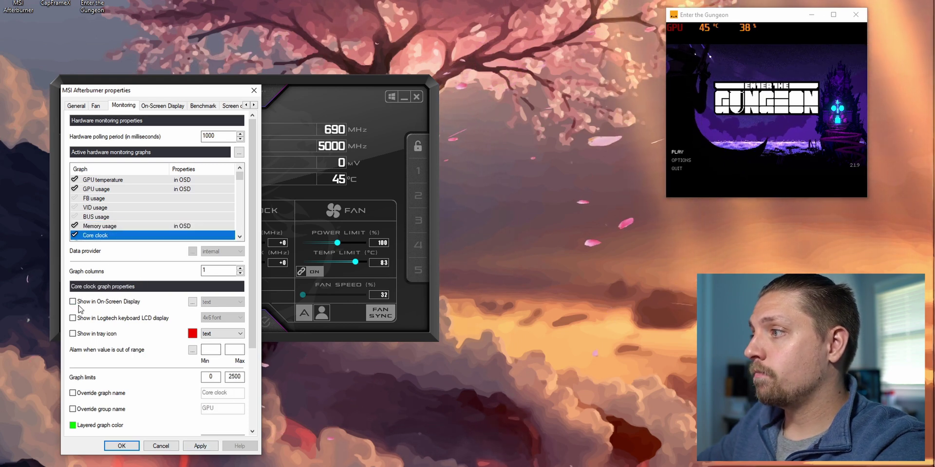
left_click(74, 301)
left_click(200, 446)
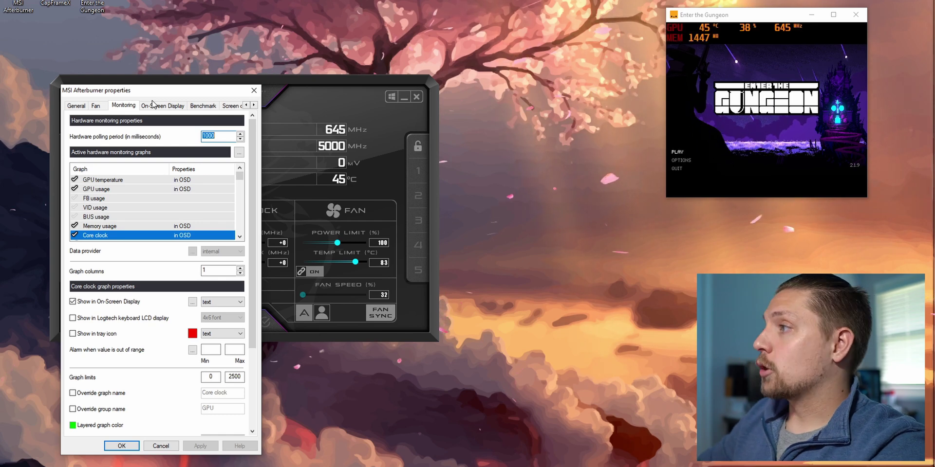
left_click(252, 92)
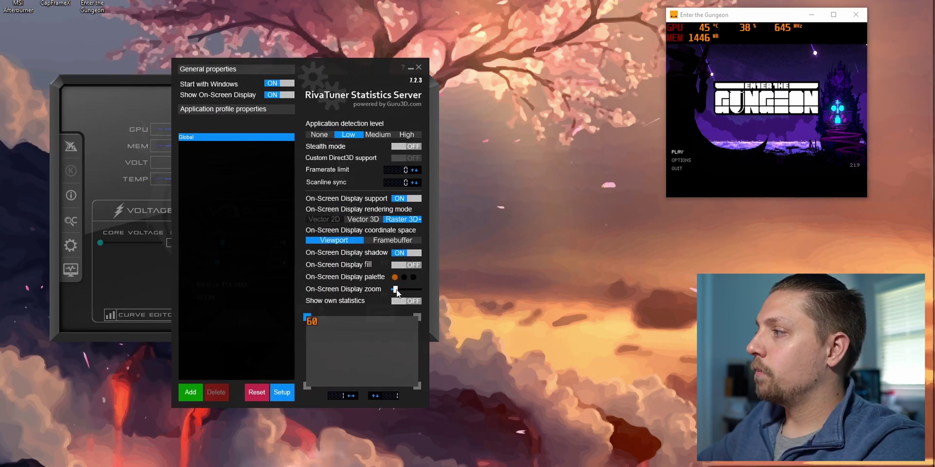
Adjust RivaTuner's On-Screen Display zoom slider to resize the overlay text
left_click_drag(396, 290, 425, 293)
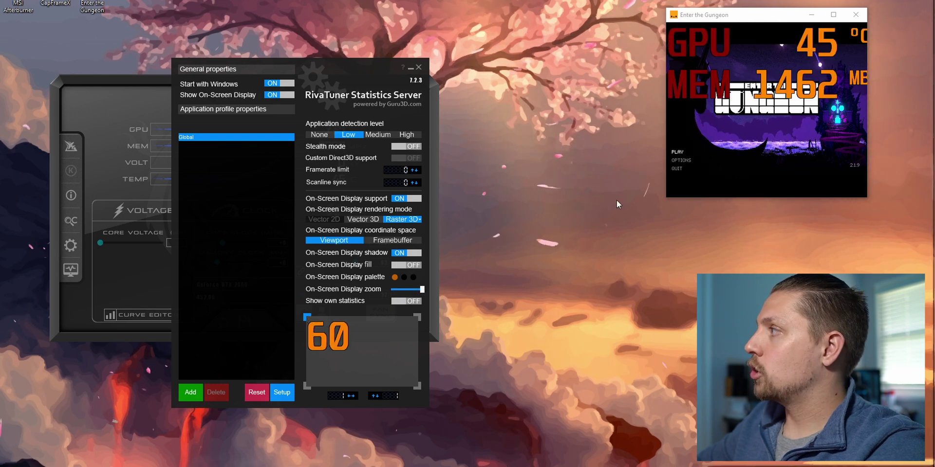
left_click_drag(422, 290, 396, 290)
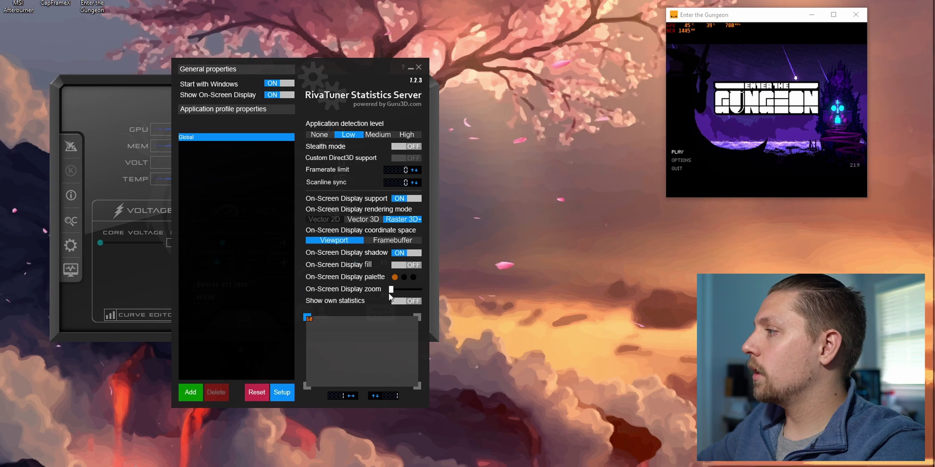
left_click_drag(397, 291, 400, 290)
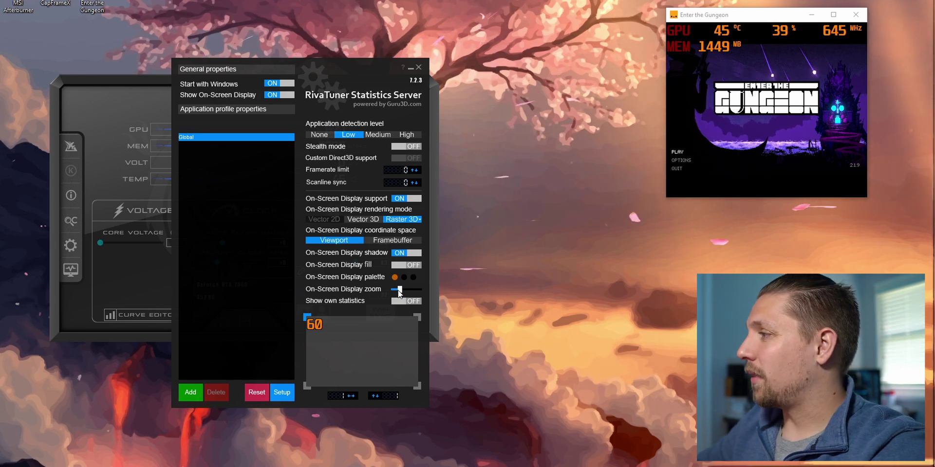
left_click(421, 220)
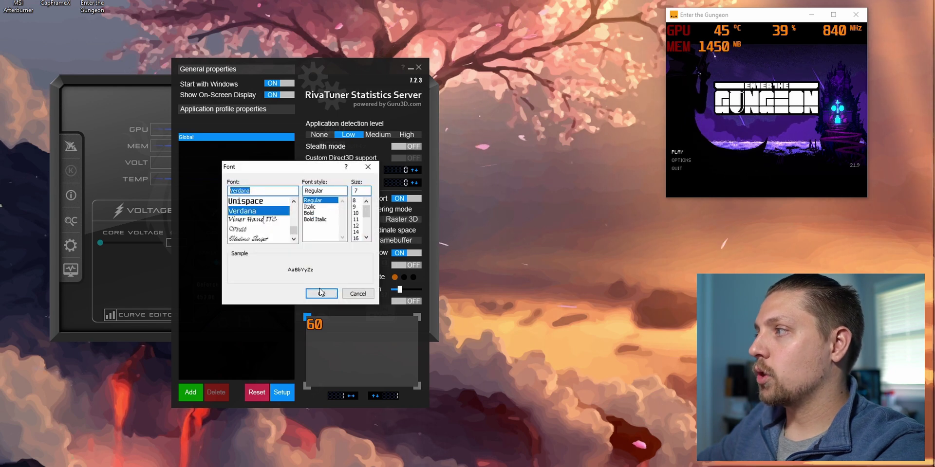
Use the Verdana font and place the overlay in the top-left corner
left_click(321, 293)
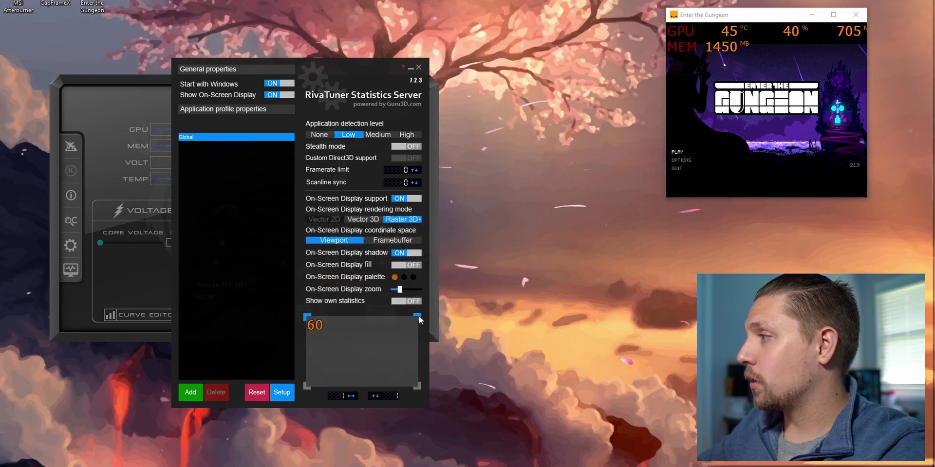
left_click(418, 317)
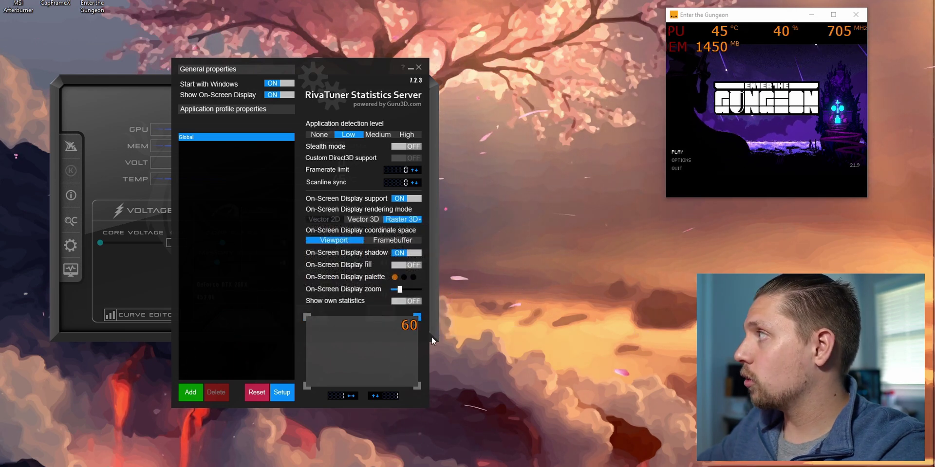
left_click(304, 386)
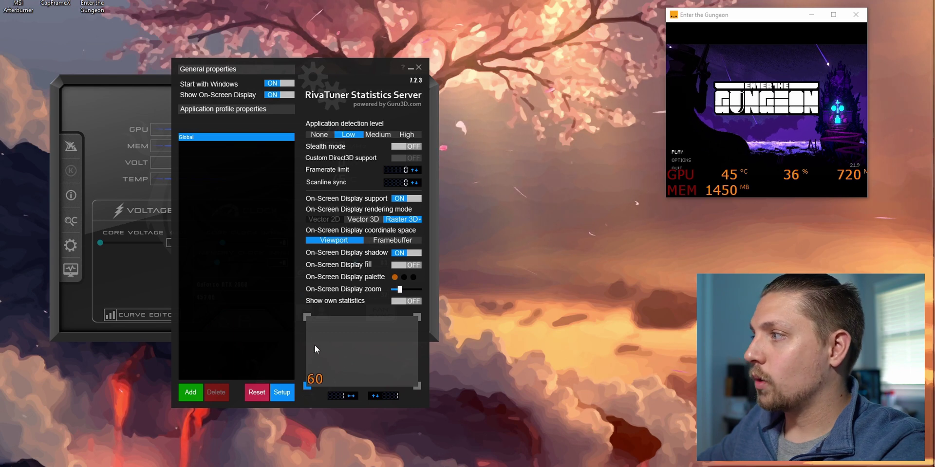
left_click(305, 318)
Set the overlay's horizontal and vertical offsets to 1
left_click(352, 396)
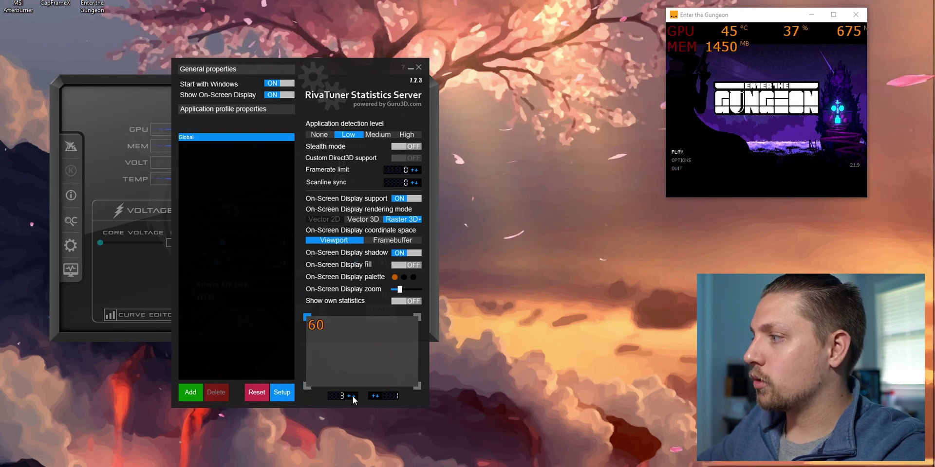
left_click(353, 396)
left_click(376, 399)
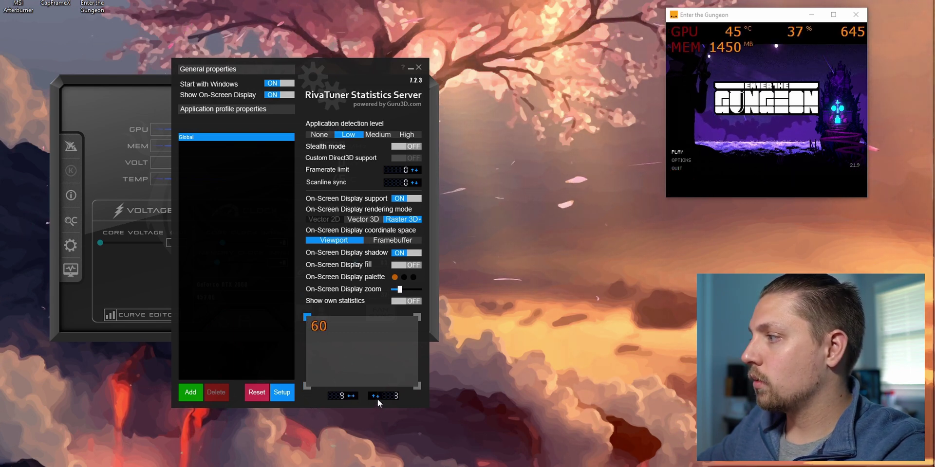
left_click_drag(376, 398, 411, 397)
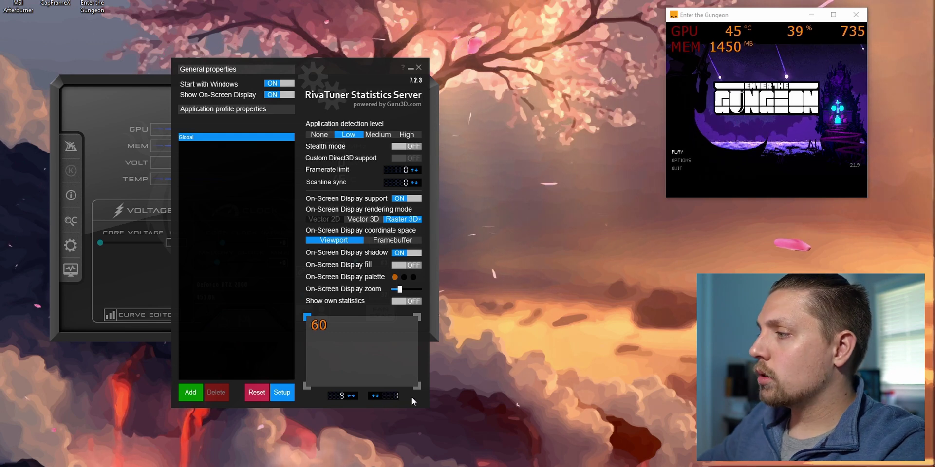
left_click_drag(331, 395, 345, 395)
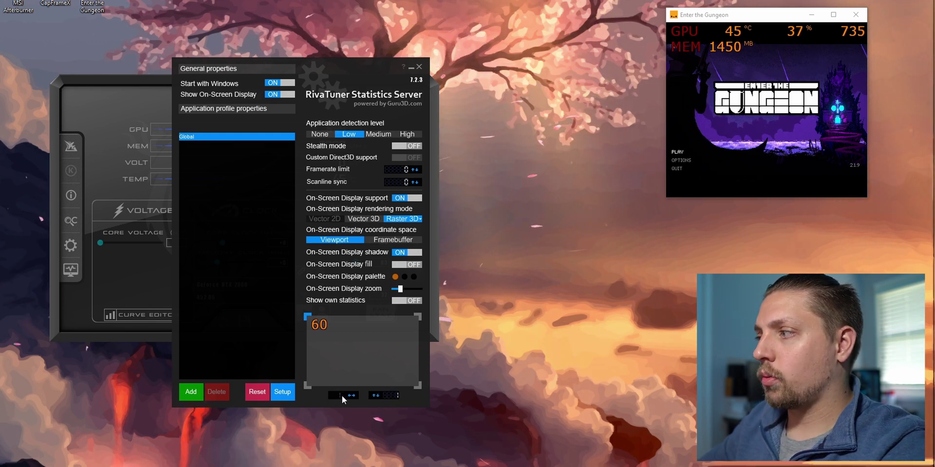
Leave the palette colour unchanged and minimize RivaTuner to the tray
left_click(414, 277)
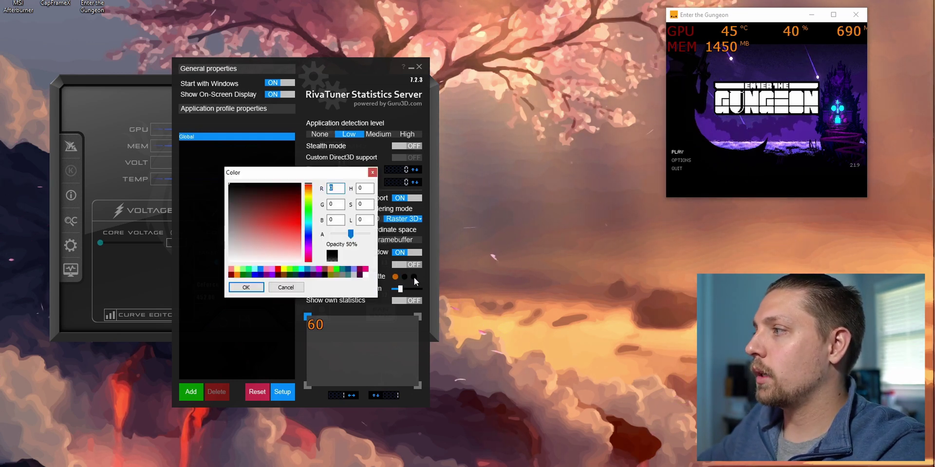
left_click(288, 288)
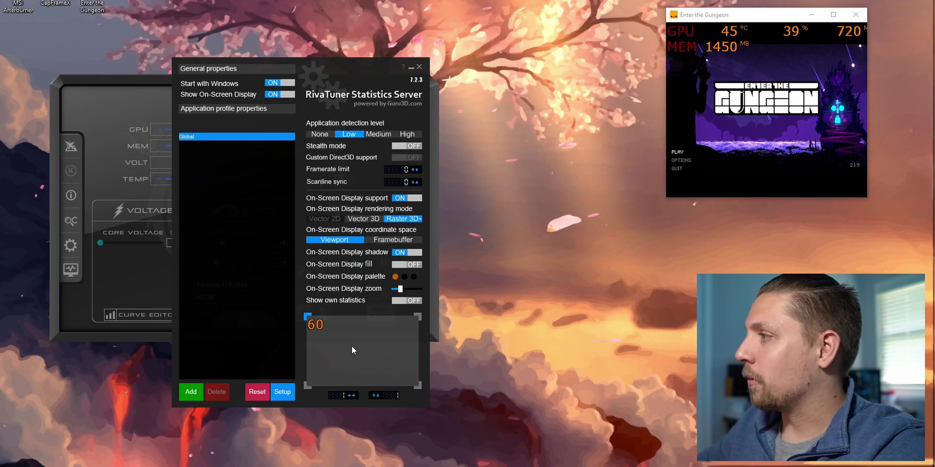
left_click(413, 69)
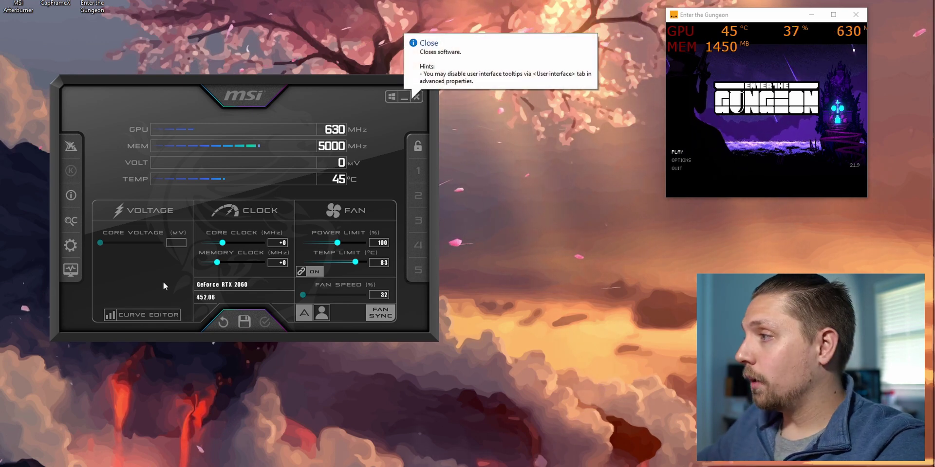
Confirm GPU temperature still shows in the on-screen display, then close properties and Afterburner
left_click(69, 248)
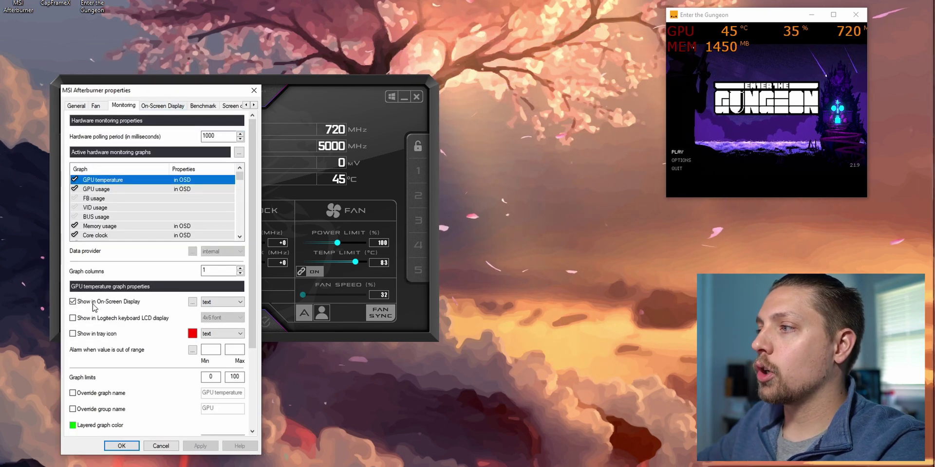
mouse_move(87, 306)
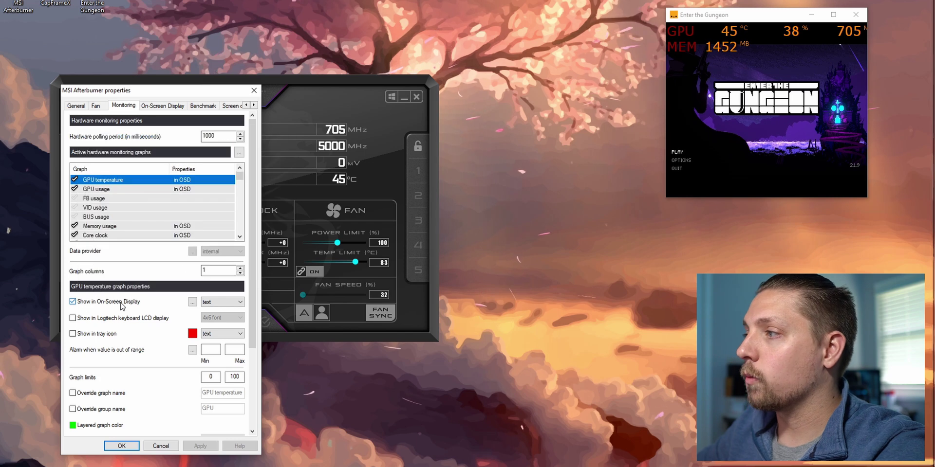
mouse_move(121, 304)
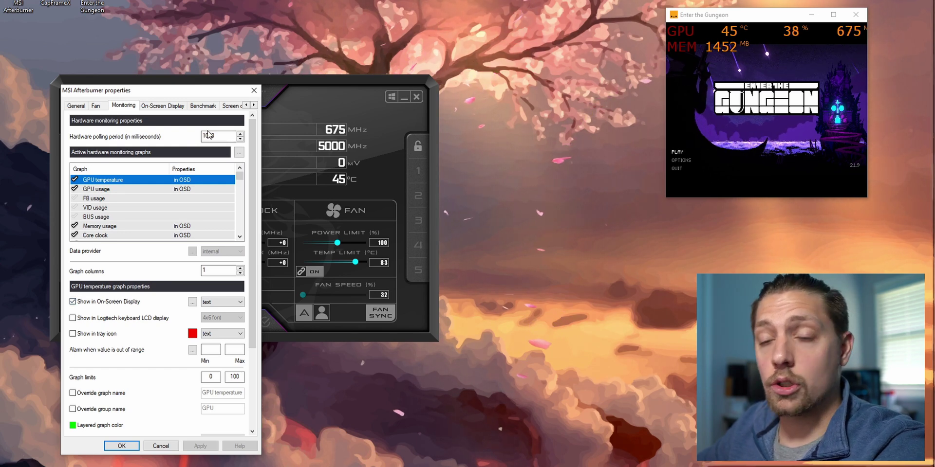
left_click(253, 90)
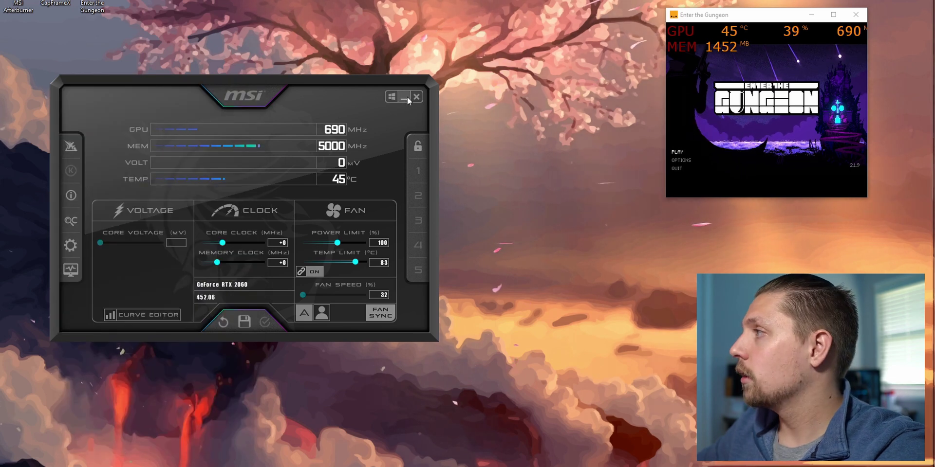
left_click(417, 97)
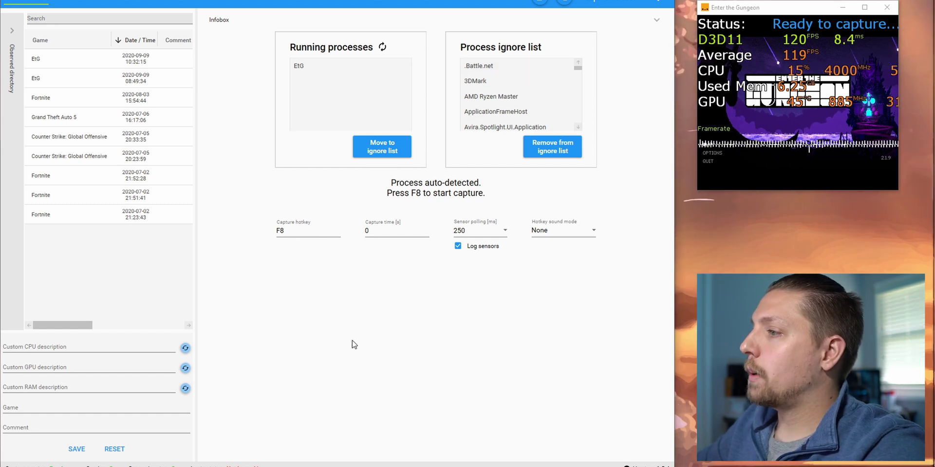
Check CapFrameX's capture hotkey field, then switch to the Overlay settings page
left_click(323, 235)
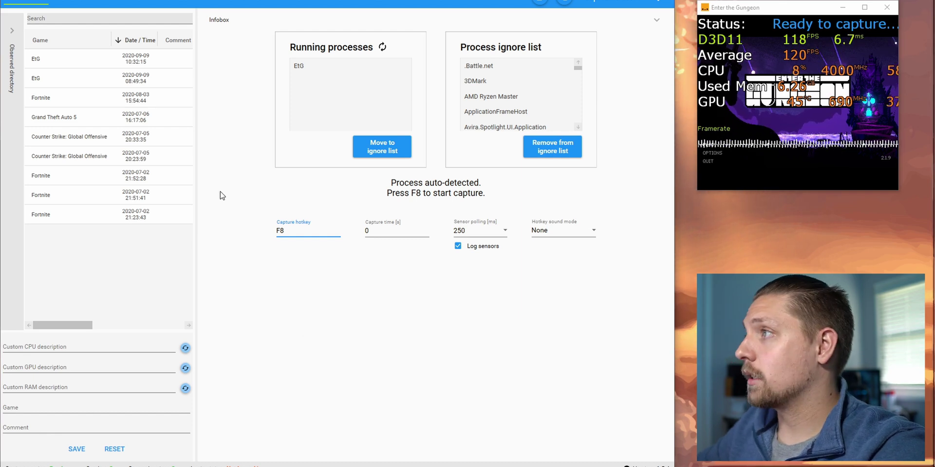
left_click(84, 1)
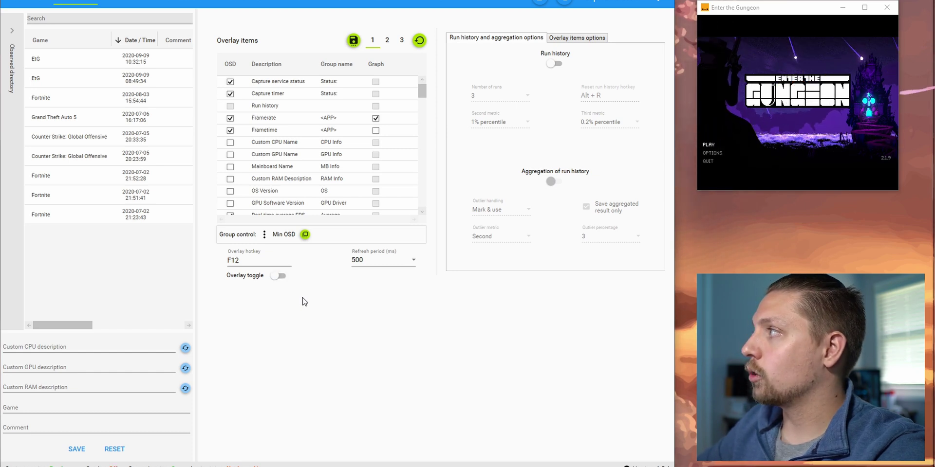
Toggle the game overlay off and on, then remove Capture service status from the overlay items
key("F12")
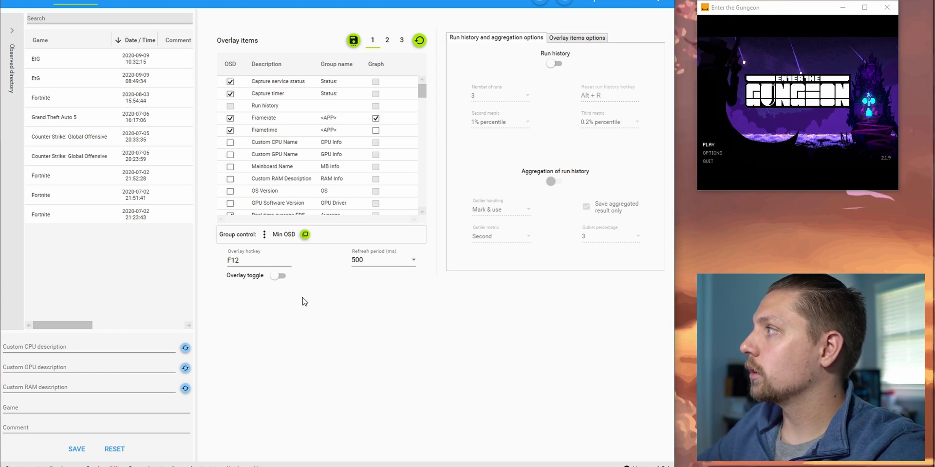
key("F12")
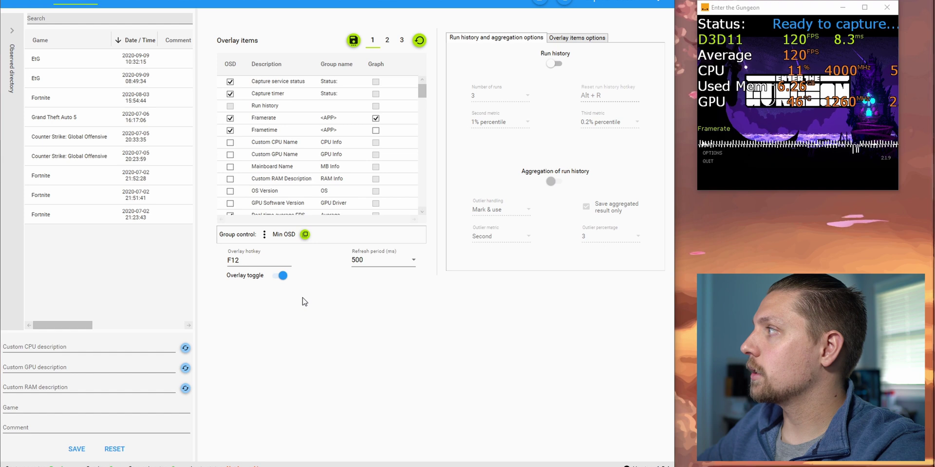
left_click(231, 83)
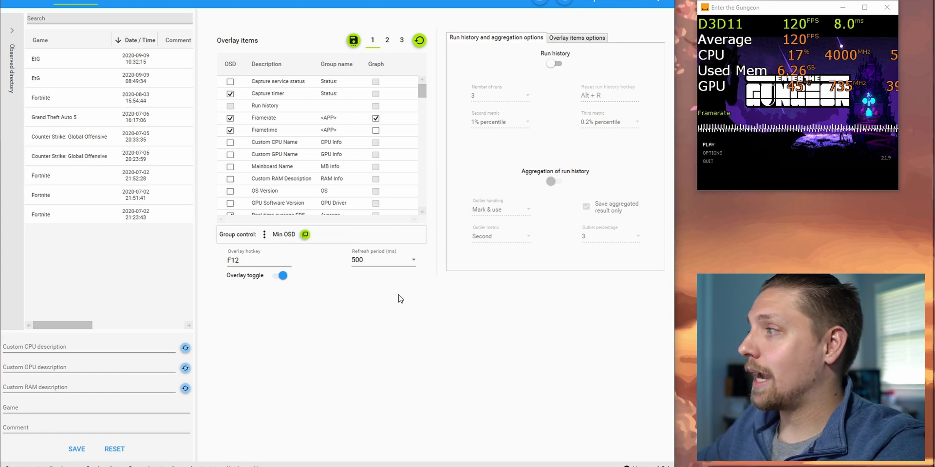
Record a short frame capture in the game window, then select the Frametime overlay item
left_click(782, 10)
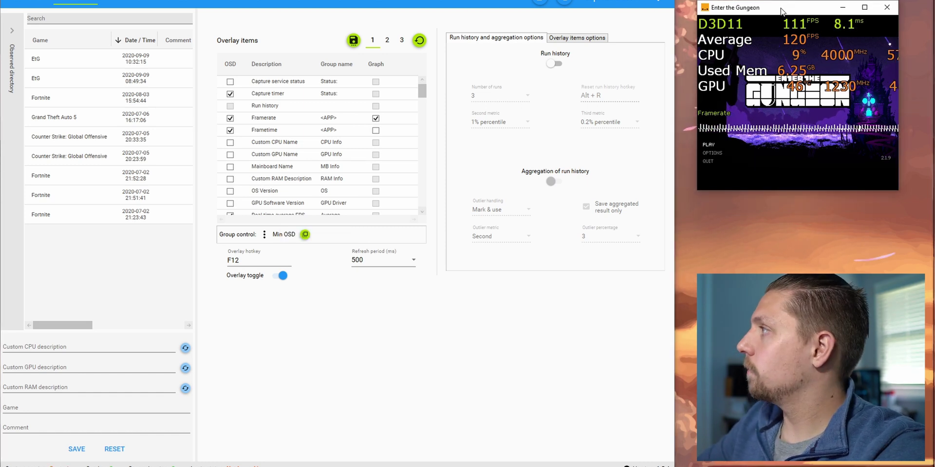
key("F11")
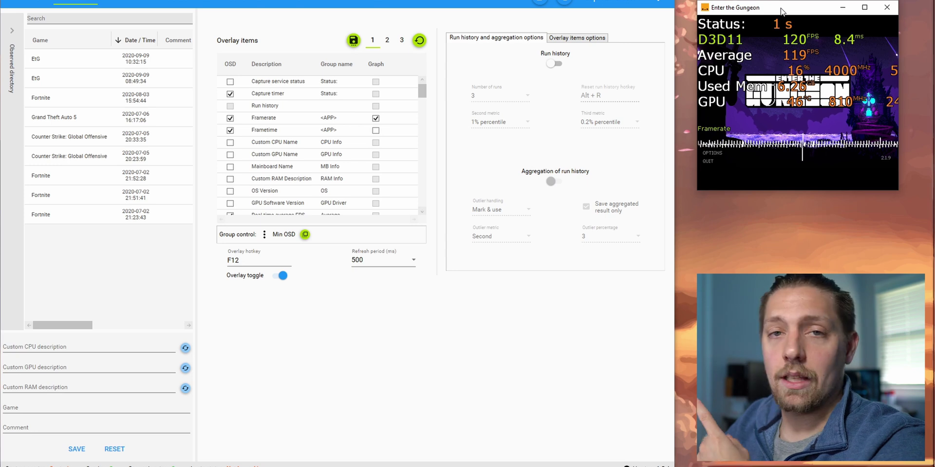
key("F11")
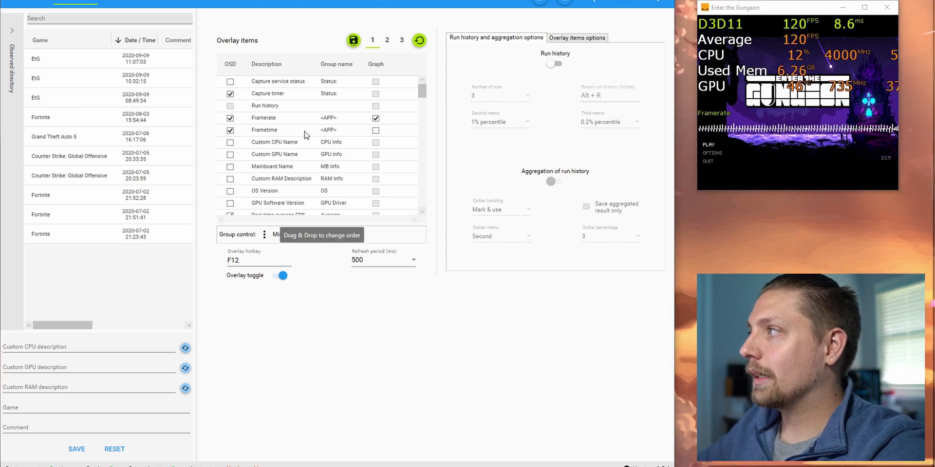
left_click(275, 130)
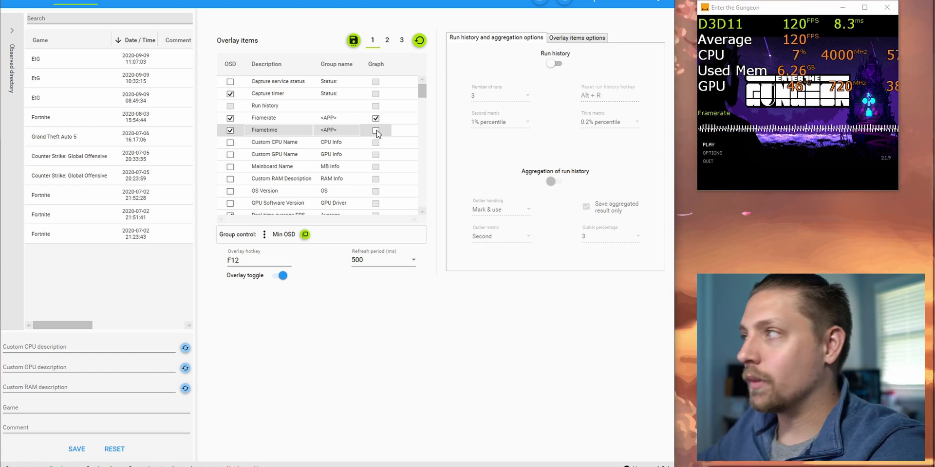
Scroll the overlay items list and drag Real-time average FPS higher, toward OS Version
mouse_move(422, 91)
left_mouse_down()
mouse_move(421, 105)
mouse_move(425, 95)
left_mouse_up()
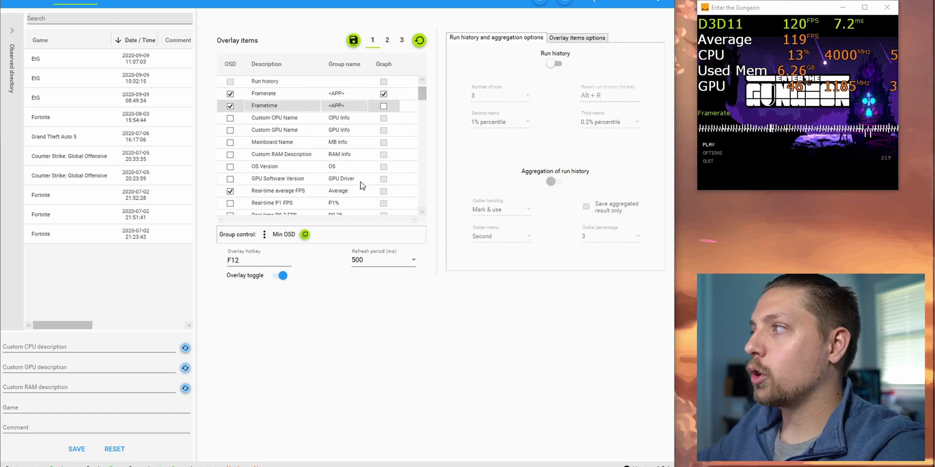
left_click_drag(302, 188, 343, 188)
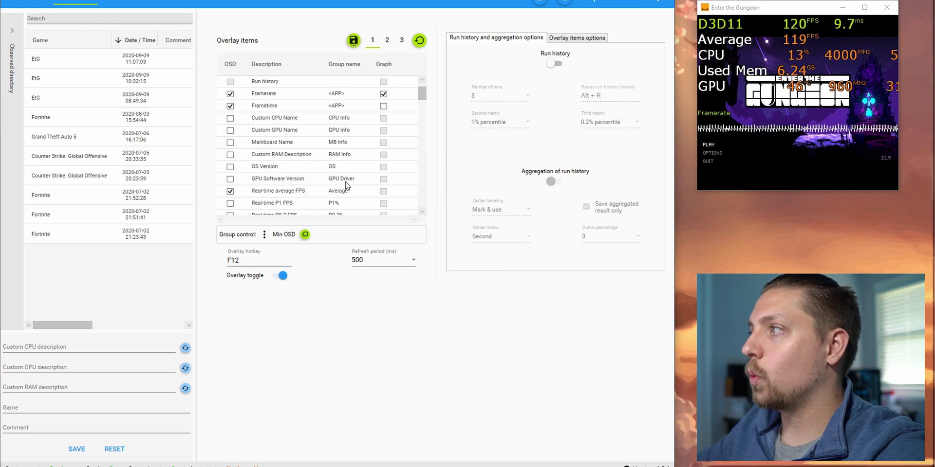